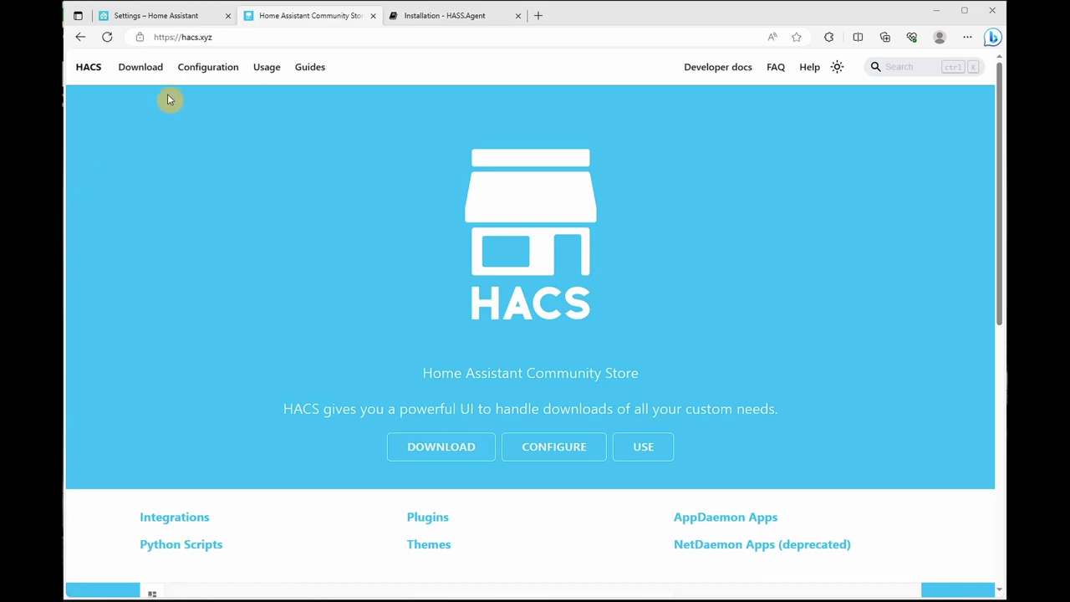
Step: Open the HACS download instructions and select the OS/Supervised install command for copying
click(140, 67)
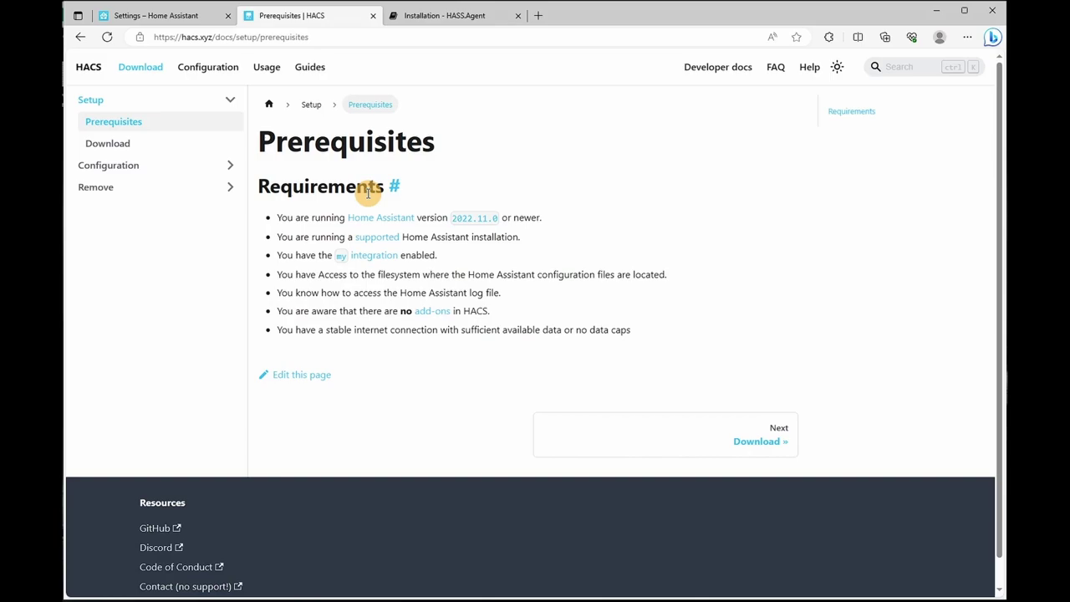
click(109, 144)
drag(268, 495, 468, 496)
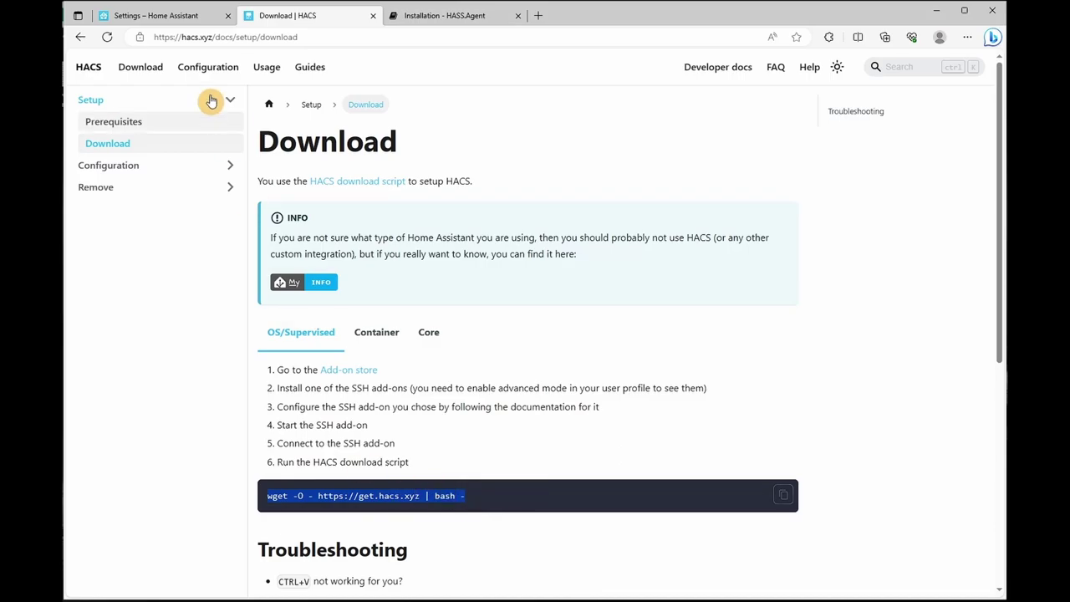
click(197, 15)
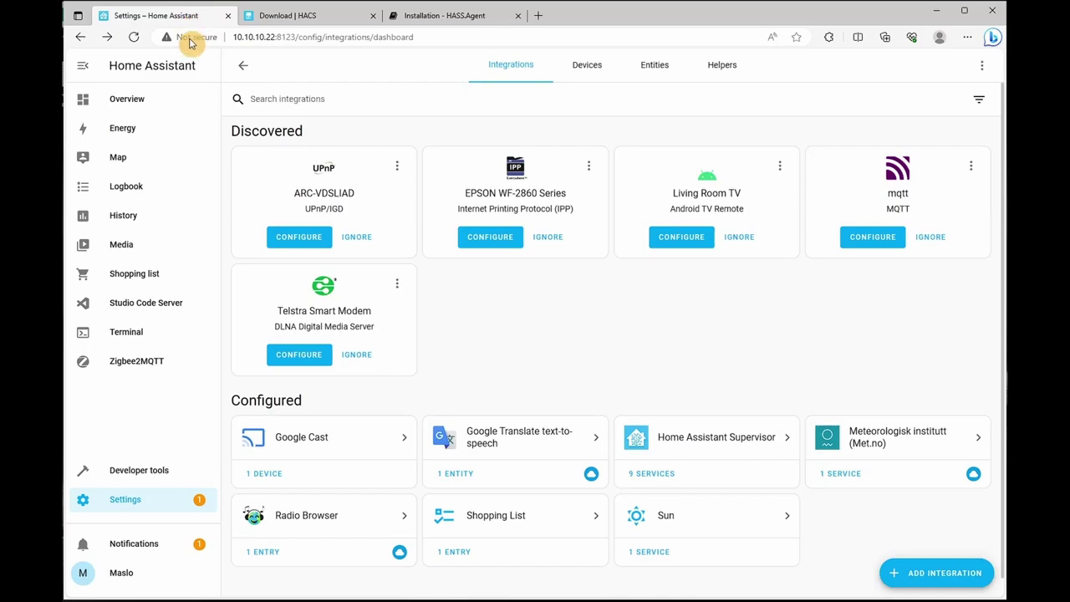
click(111, 333)
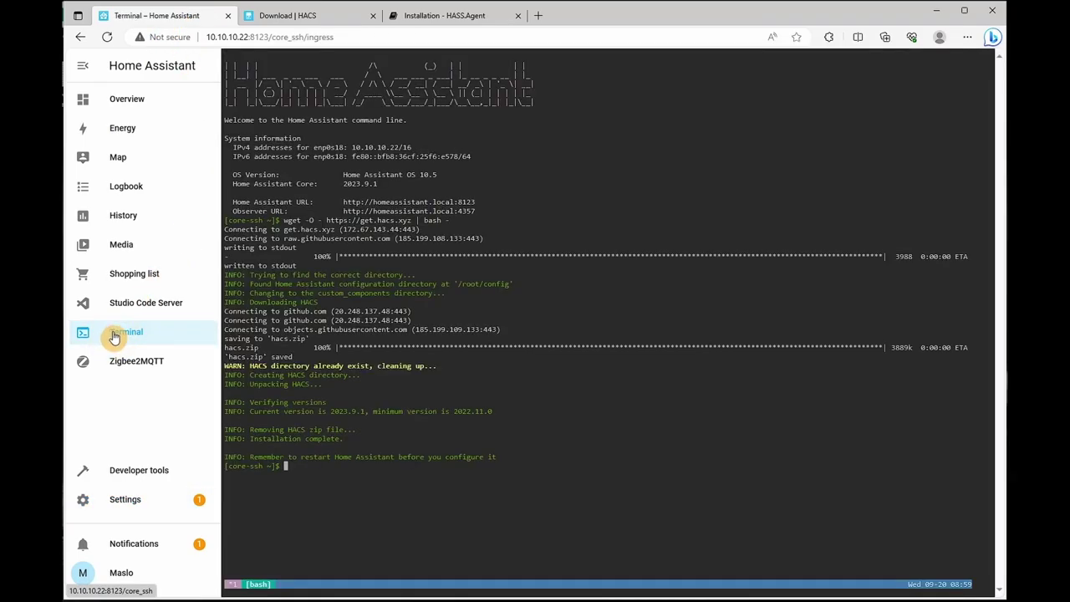
click(397, 494)
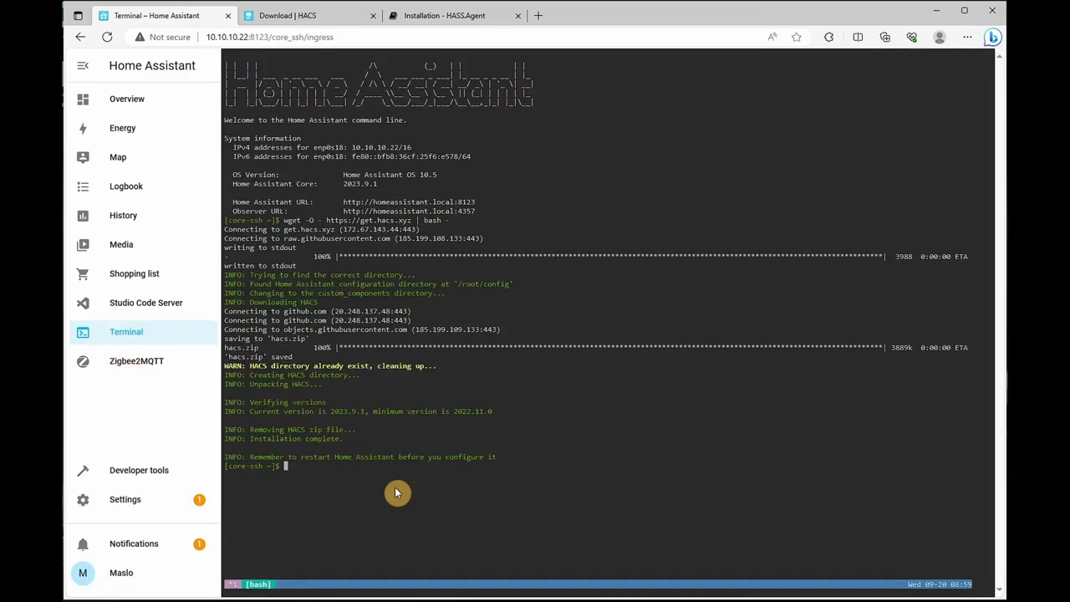
text(clear)
key(Return)
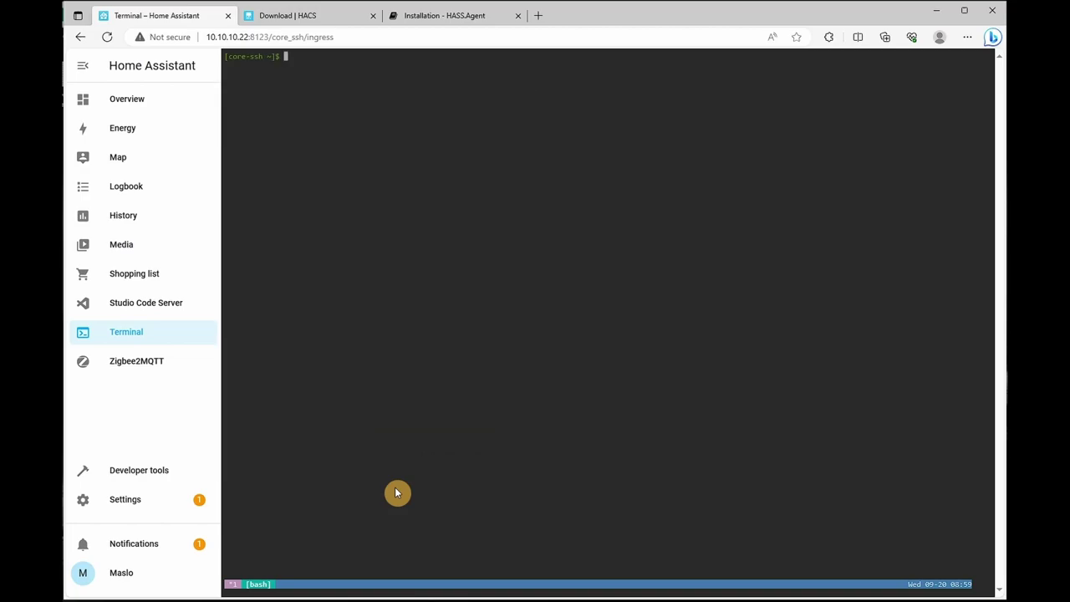
text(wget -O - https://get.hacs.xyz | bash -)
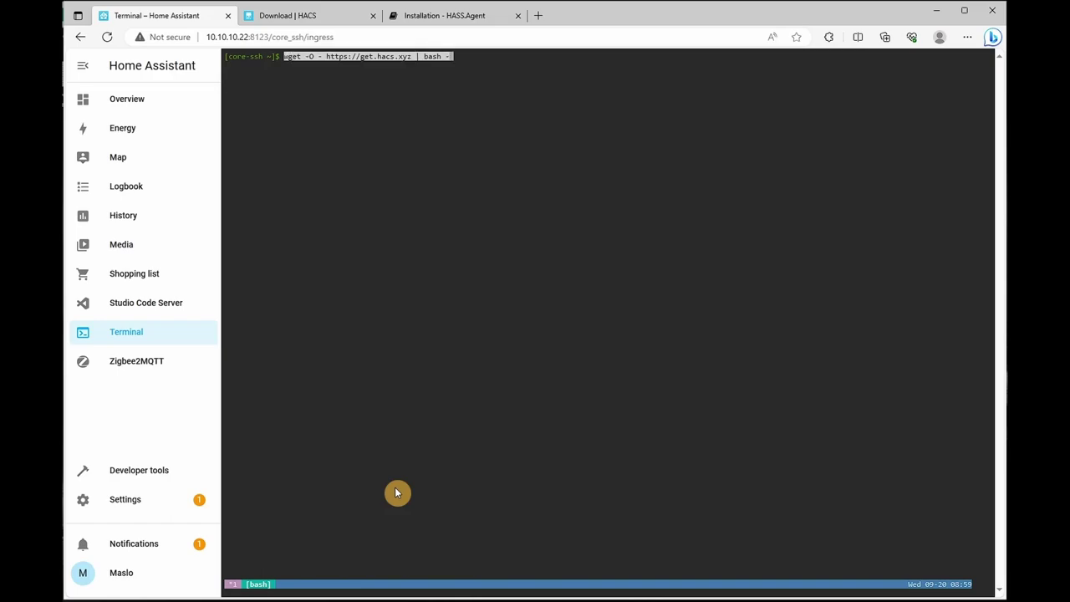
key(Return)
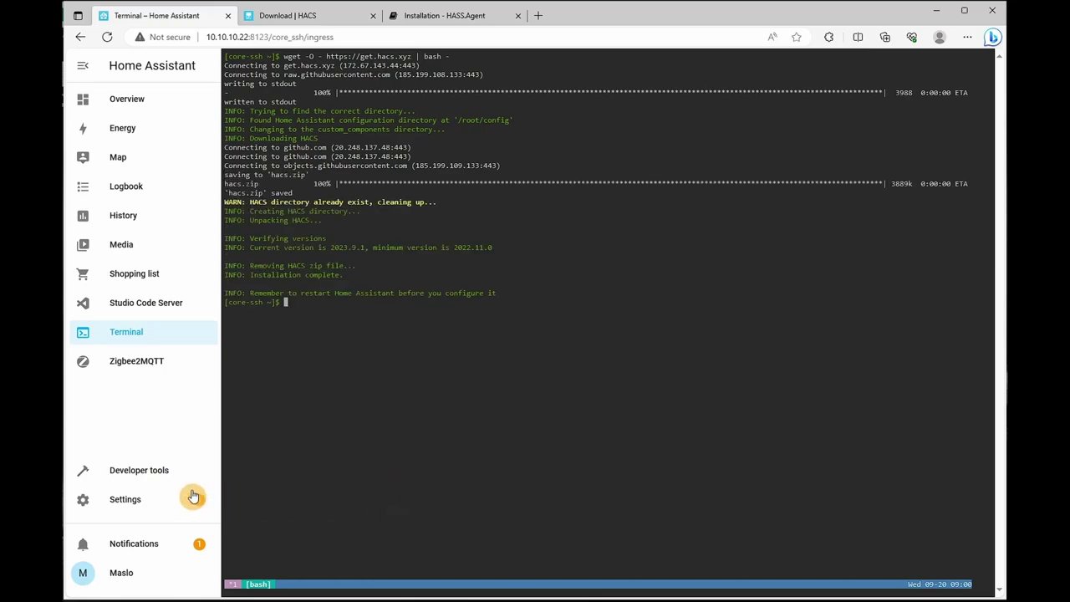
Step: Run the configuration check in Home Assistant's developer tools
click(130, 501)
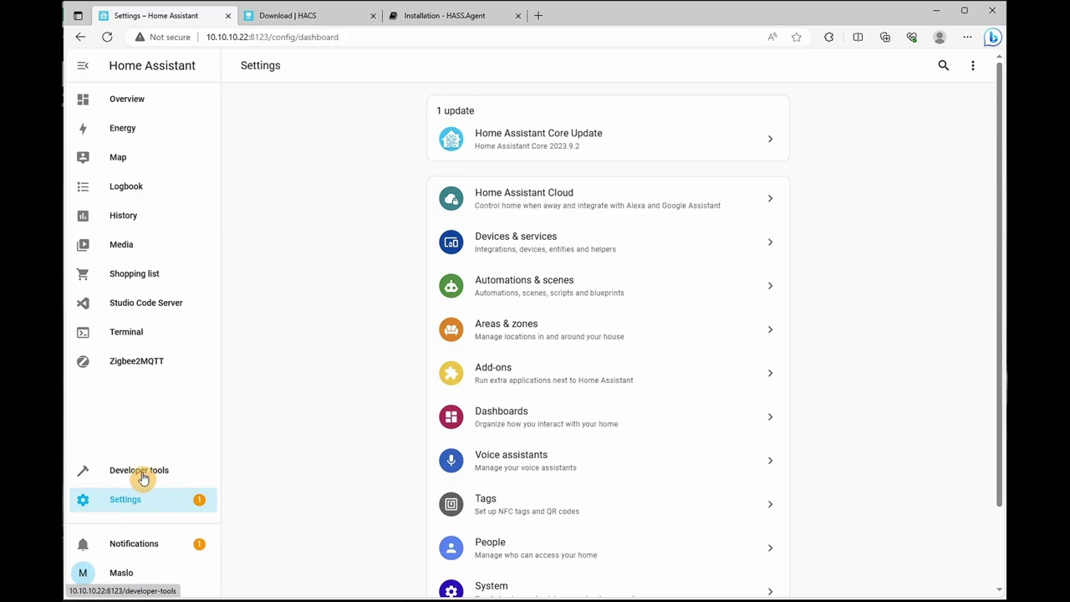
click(144, 473)
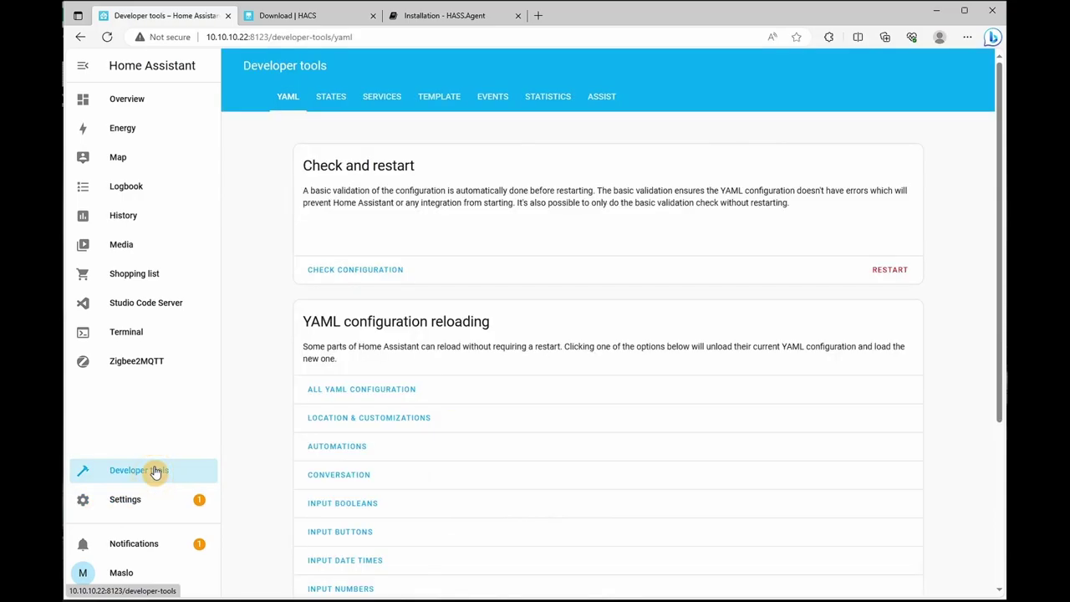
click(367, 271)
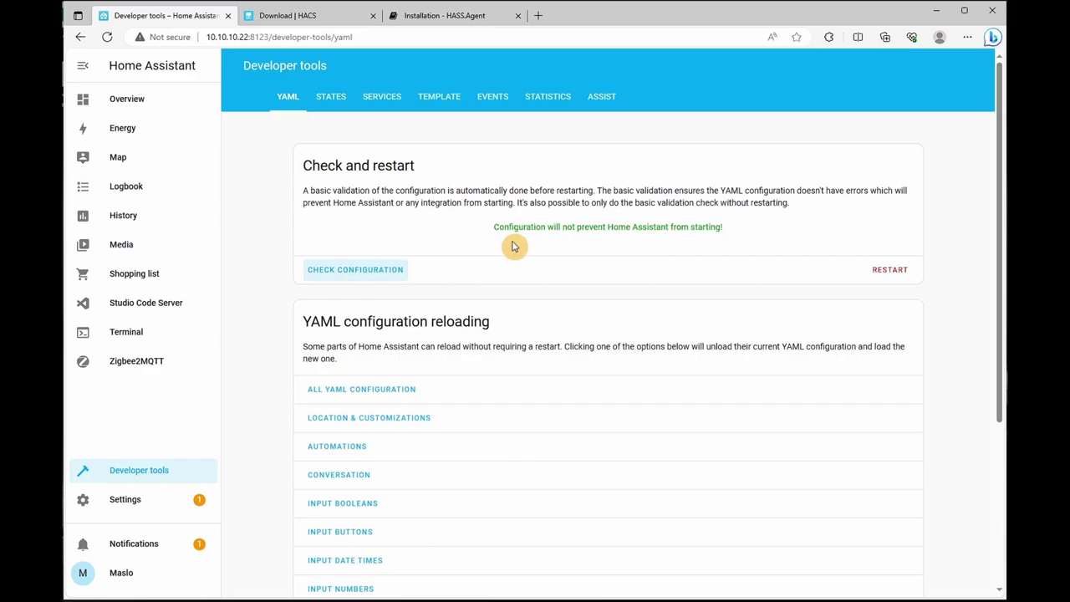
Step: View the Home Assistant restart choices, including the advanced reboot and shutdown options, and close them without choosing one
click(891, 270)
click(668, 389)
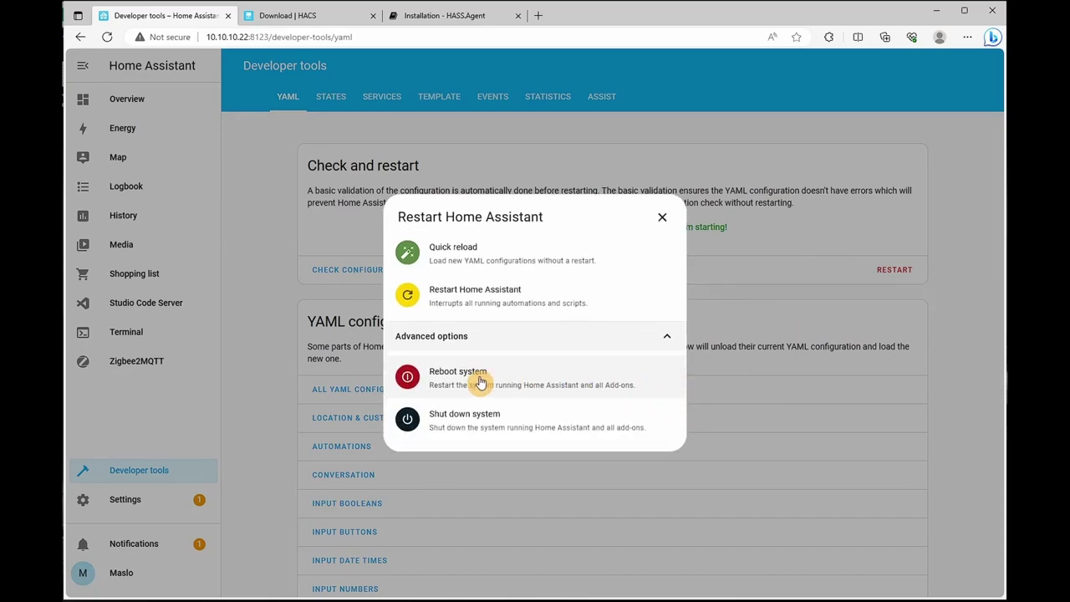
click(662, 218)
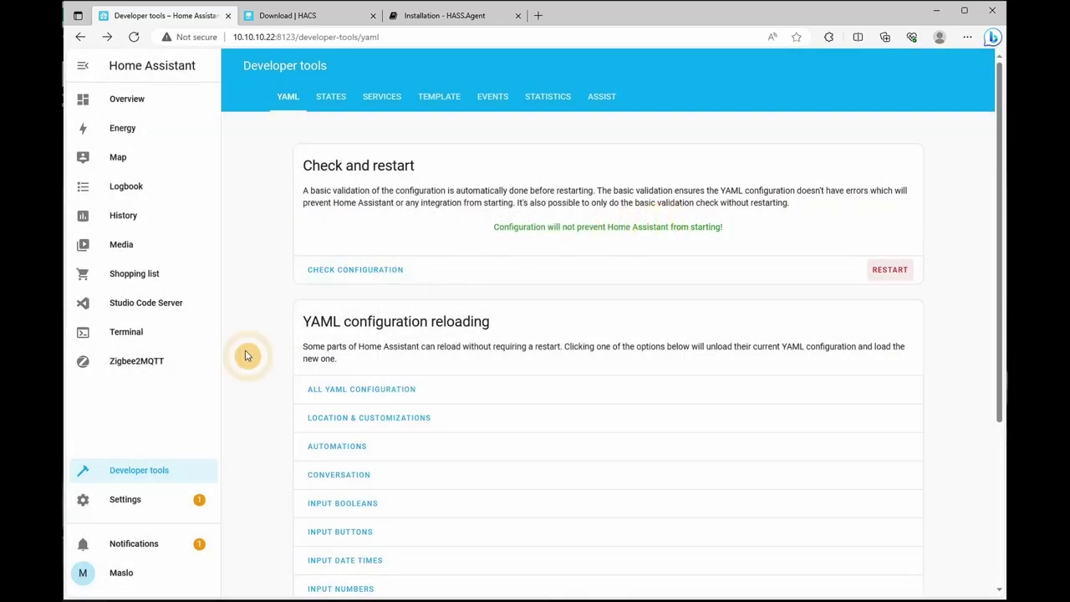
Step: Start adding the HACS integration under Devices & services
click(129, 503)
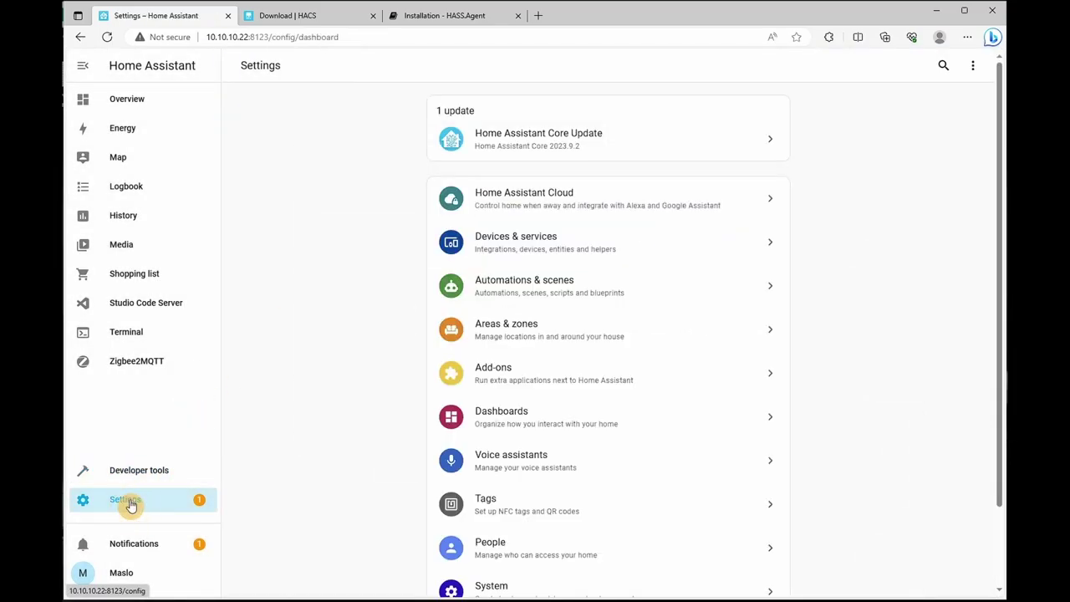
click(623, 259)
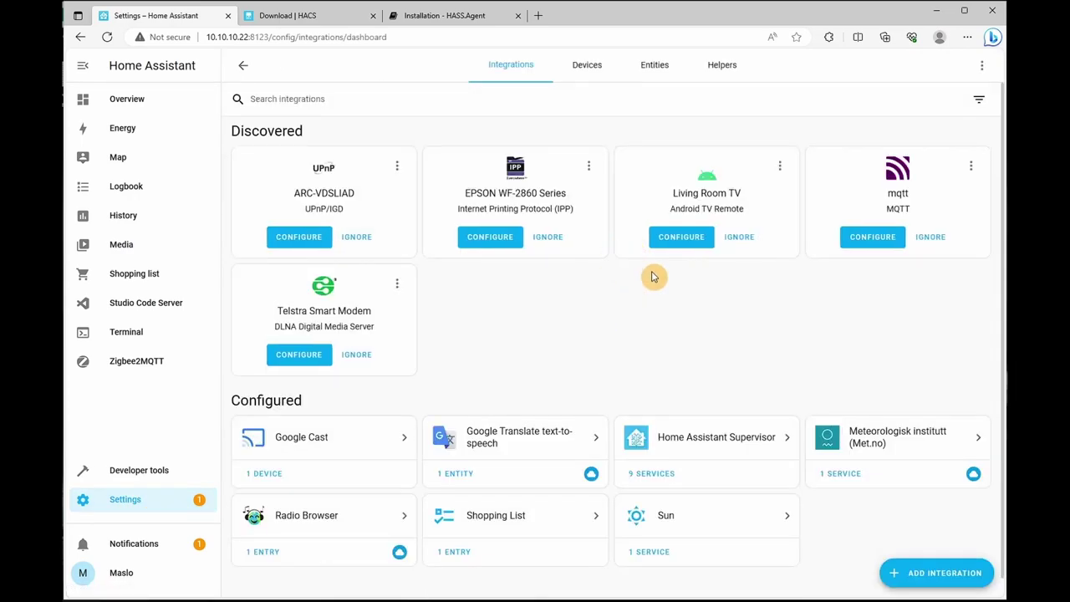
click(926, 582)
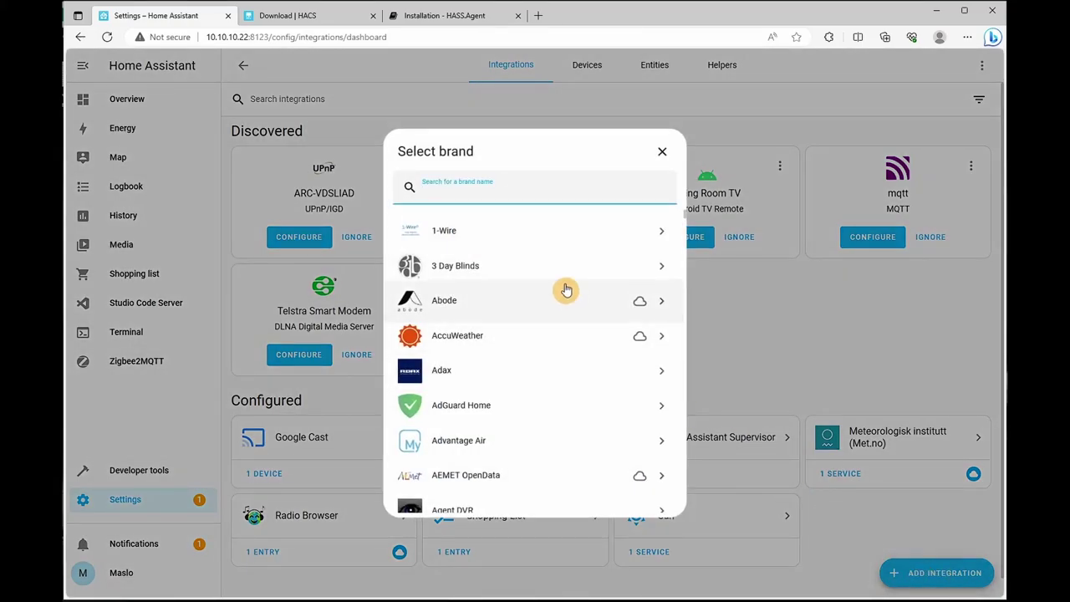
text(HACS)
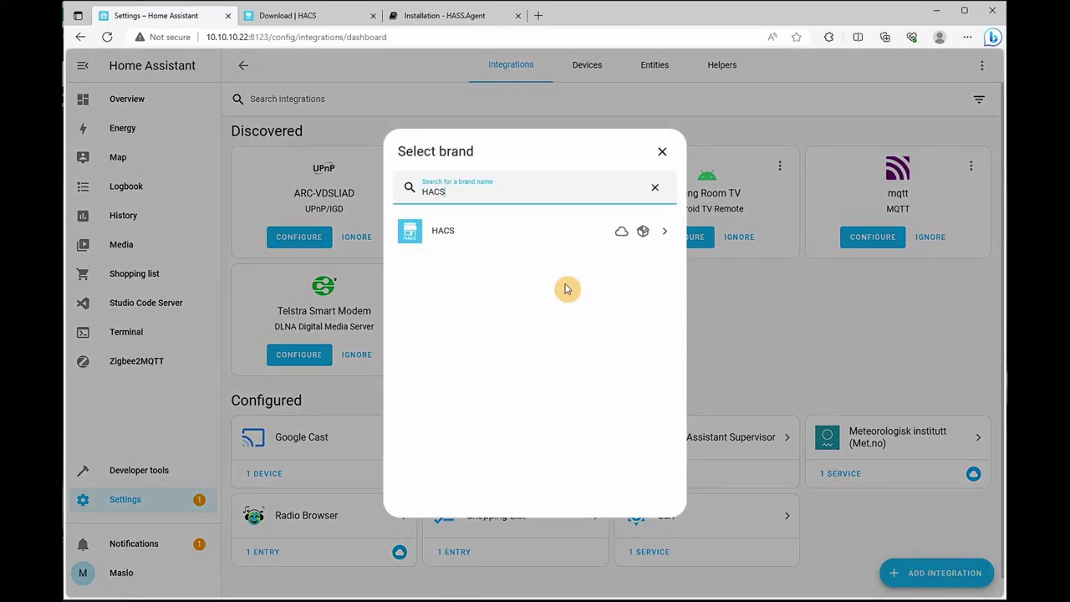
click(470, 241)
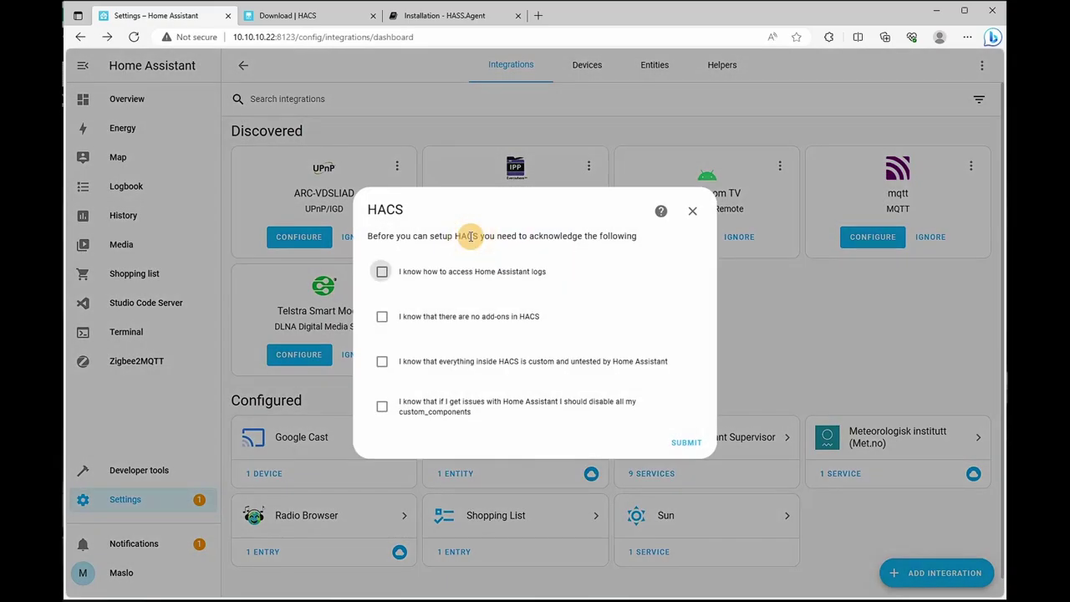
Step: Acknowledge all four HACS statements and submit the setup form
click(384, 273)
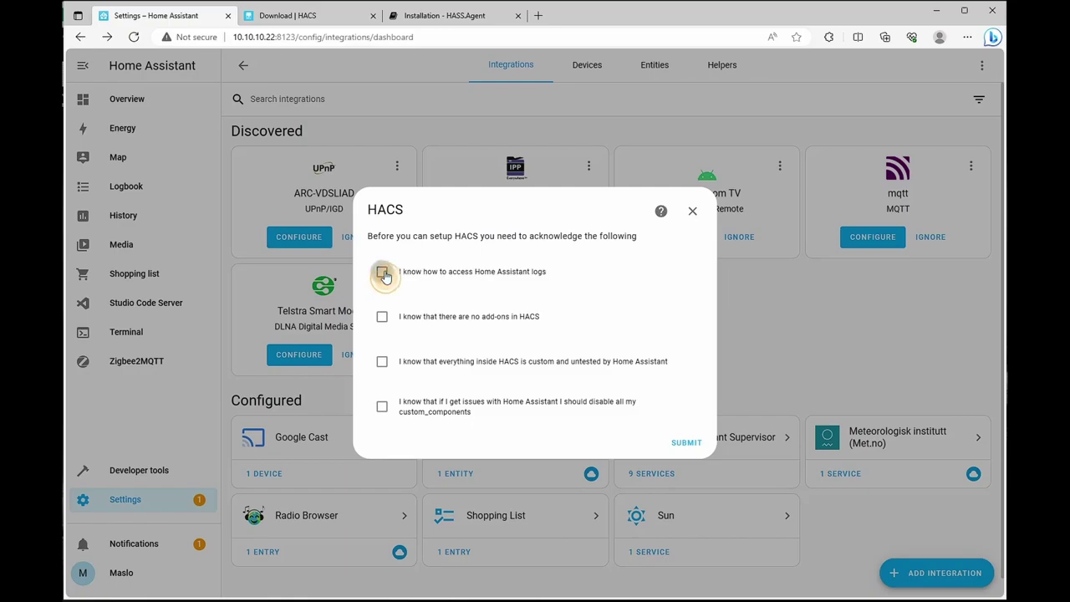
click(383, 317)
click(383, 364)
click(382, 408)
click(686, 447)
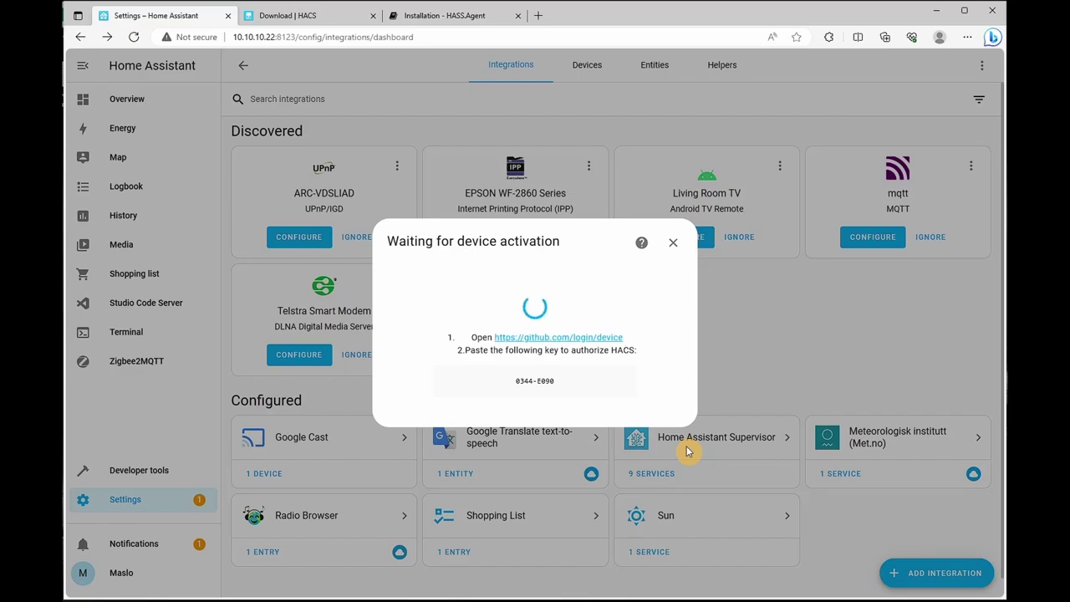
Step: Copy the HACS authorization key into the device code field on GitHub's Device Activation page and submit it
click(604, 339)
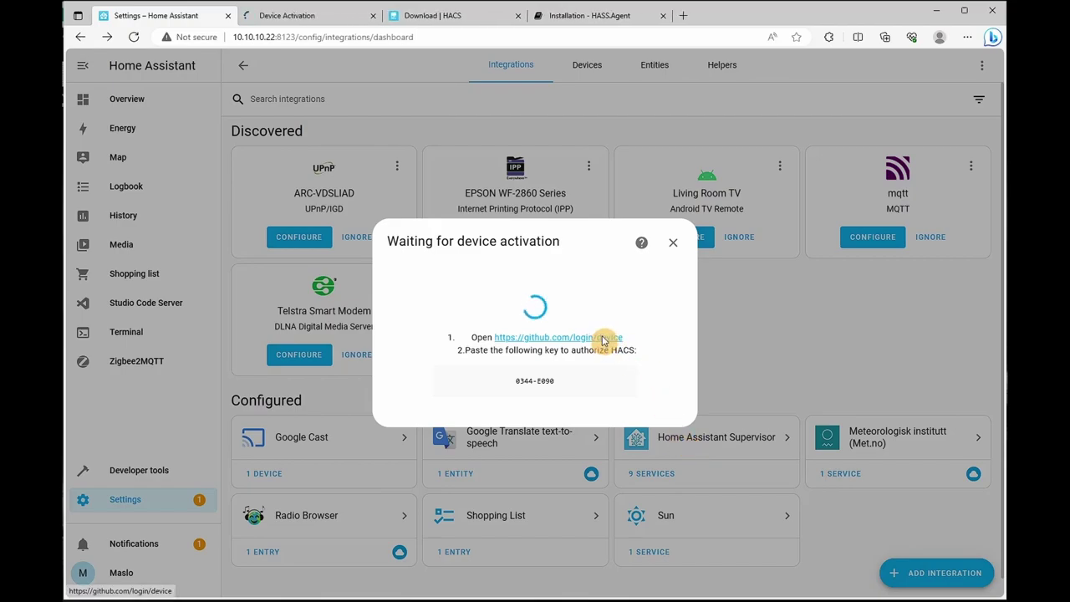
click(518, 381)
drag(517, 381, 556, 382)
key(ctrl+c)
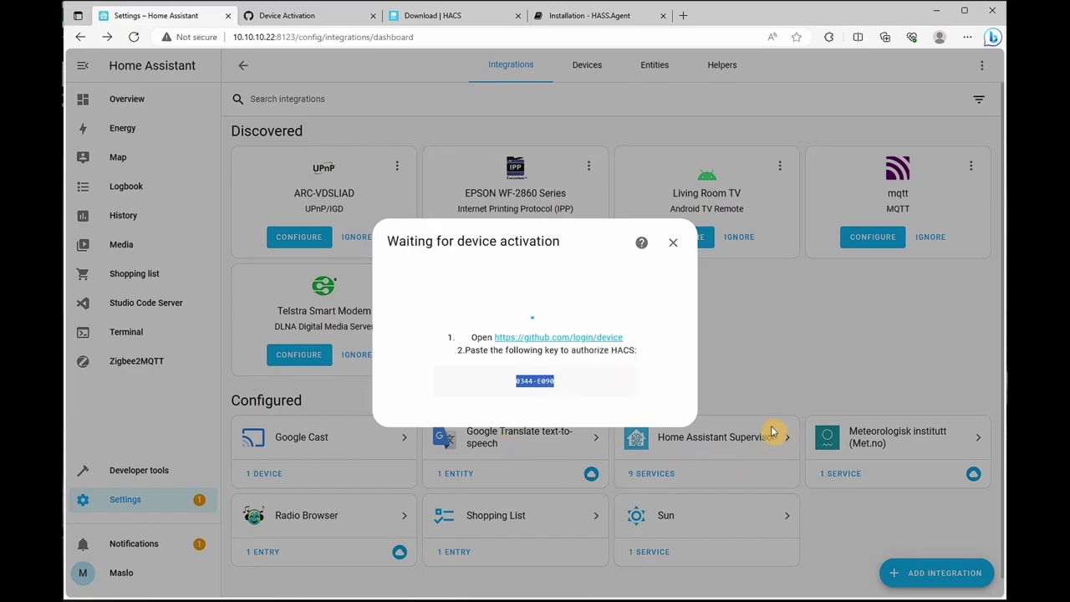
click(335, 16)
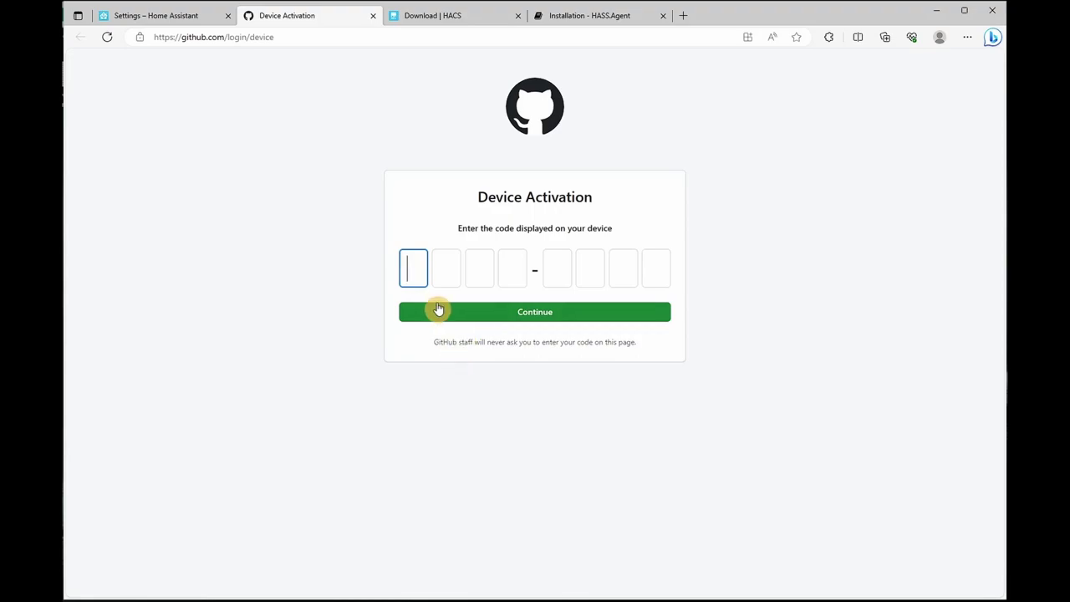
click(418, 268)
key(ctrl+v)
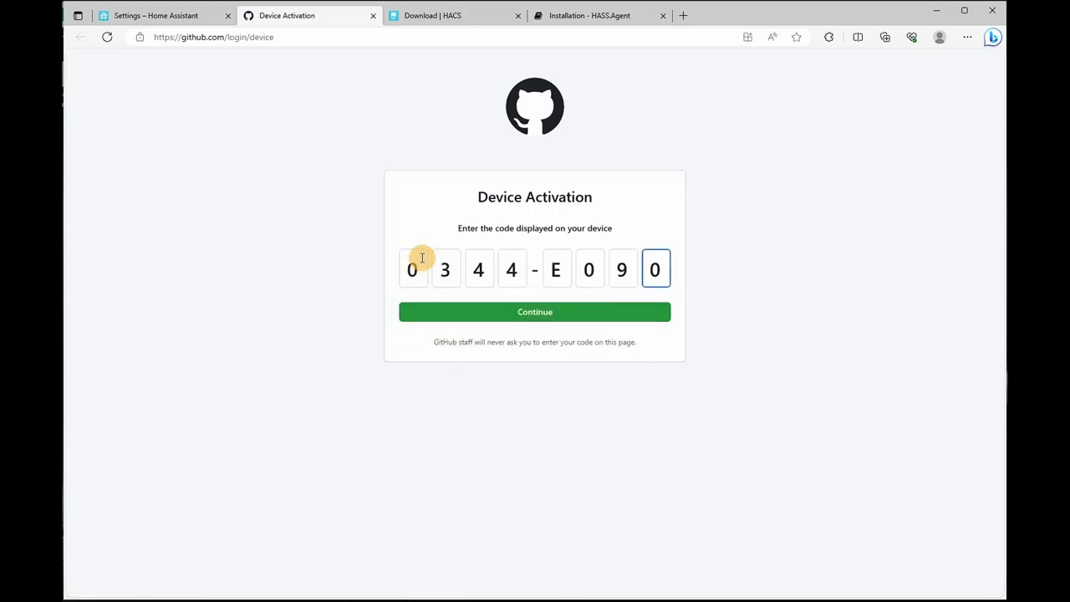
key(Return)
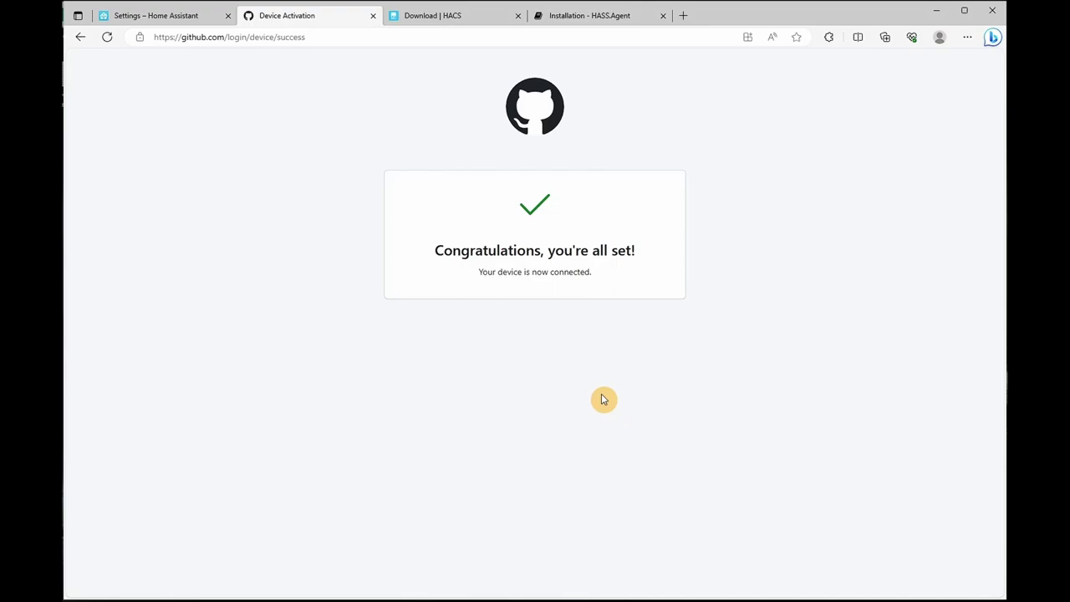
Step: Return to Home Assistant, finish the HACS setup without assigning an area, and open the HACS integration
click(205, 18)
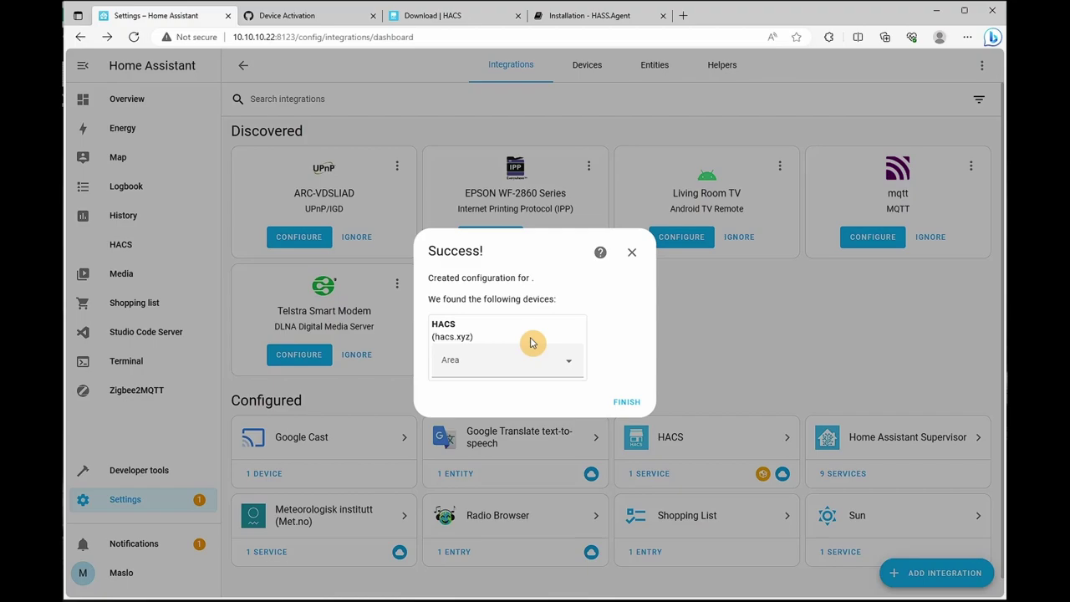
click(625, 403)
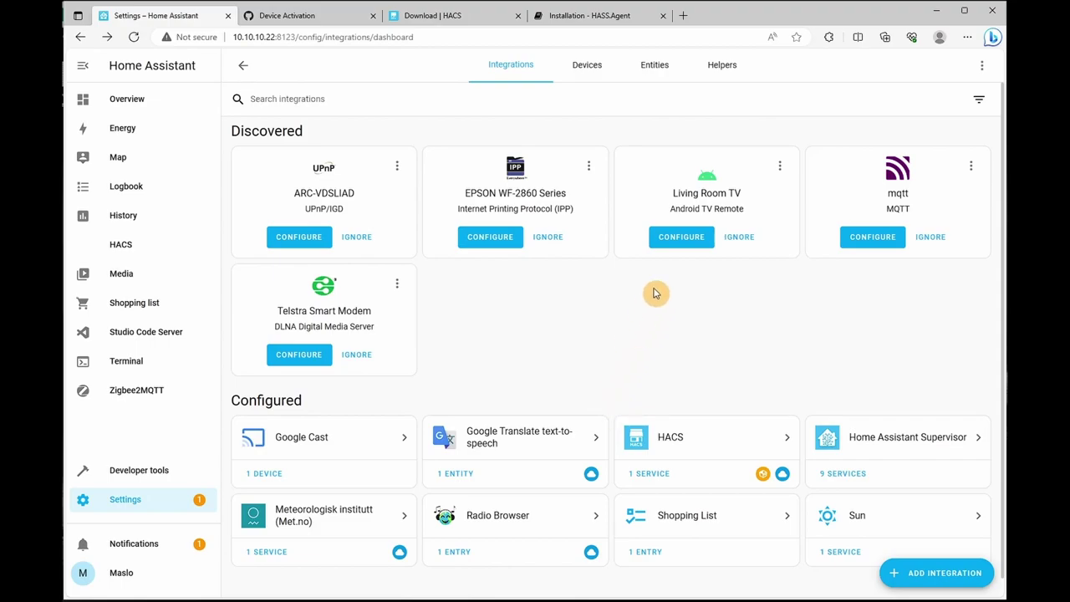
click(663, 445)
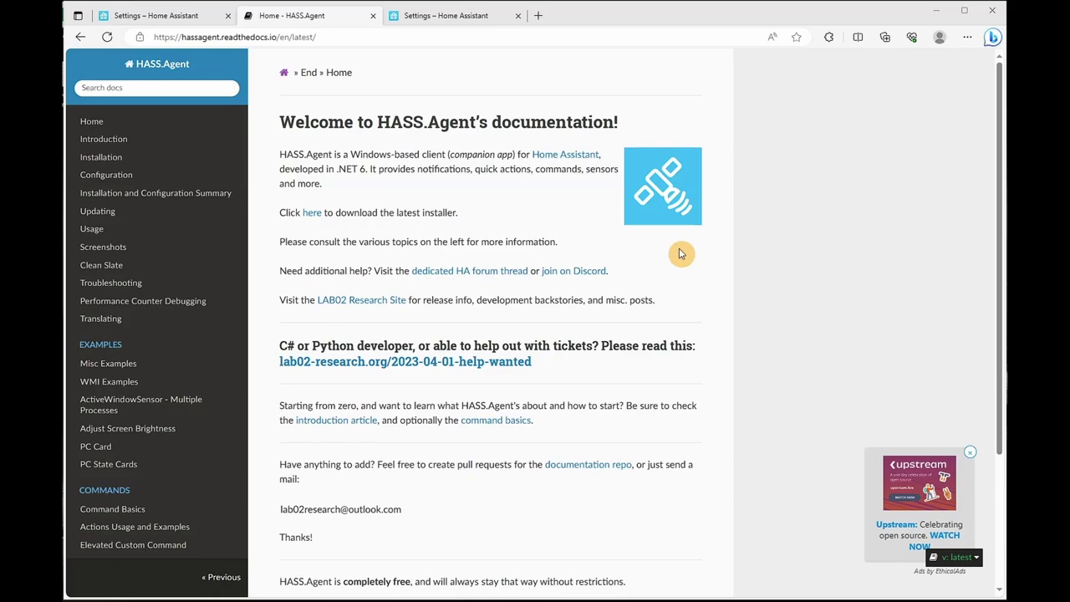
Step: Open the HASS.Agent installation documentation and review the device name and other general settings in HASS.Agent's configuration
click(117, 156)
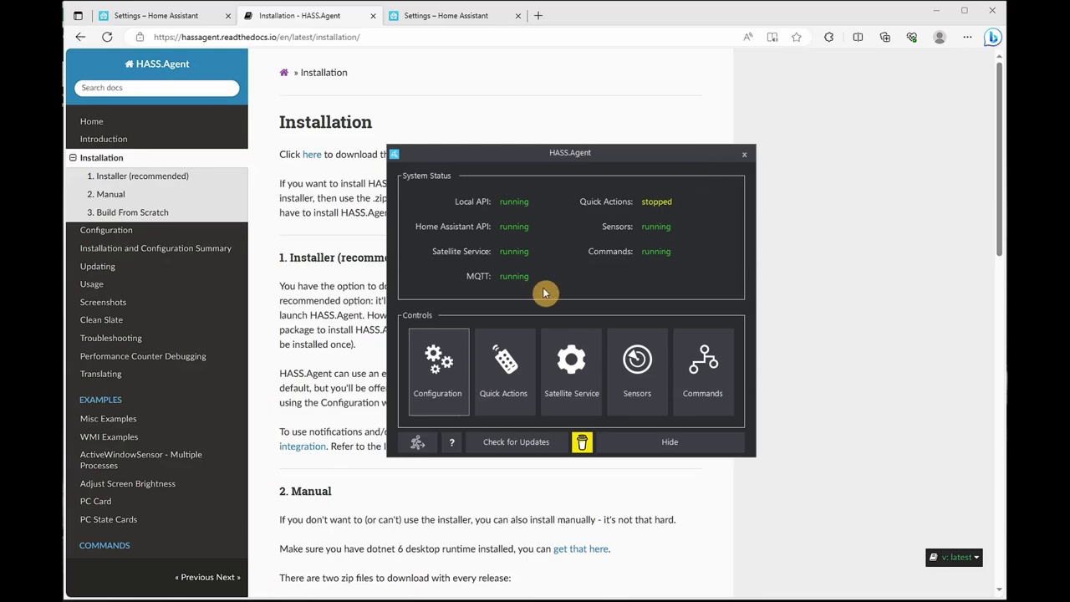
click(436, 370)
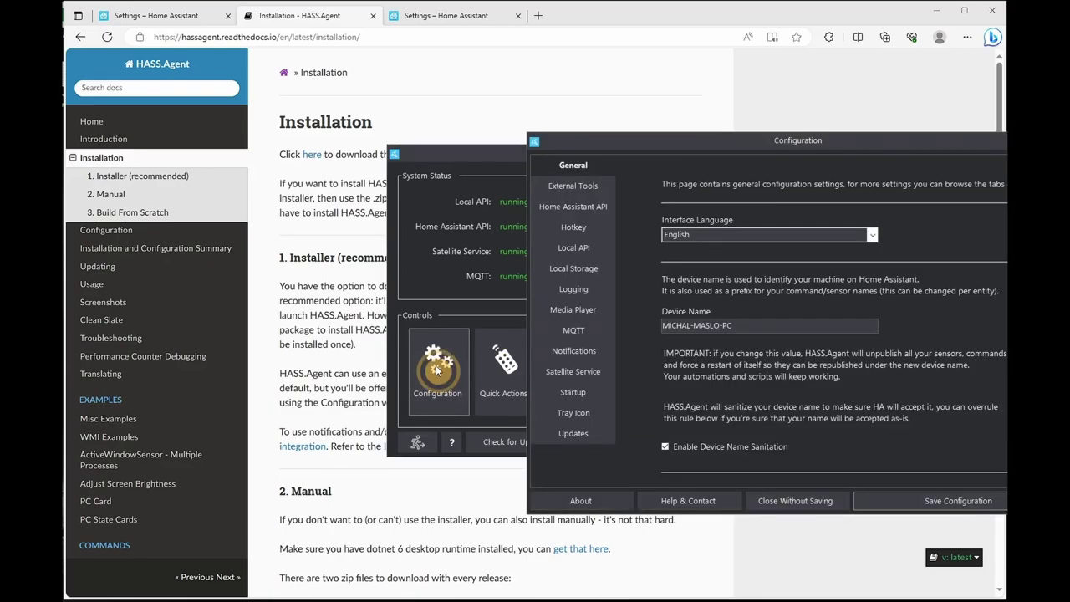
drag(799, 152, 613, 126)
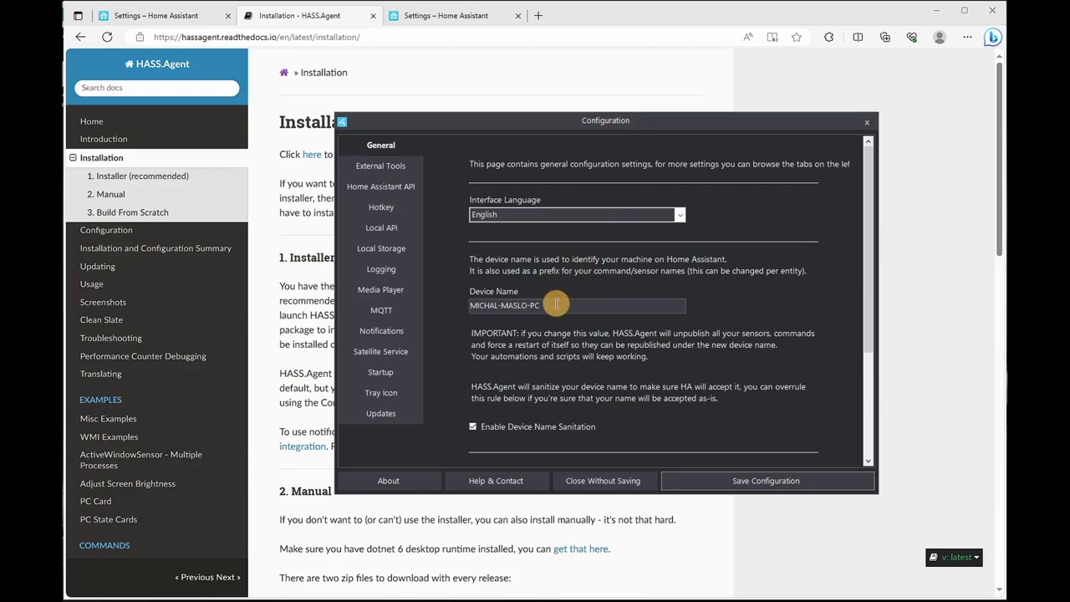
drag(553, 305, 459, 309)
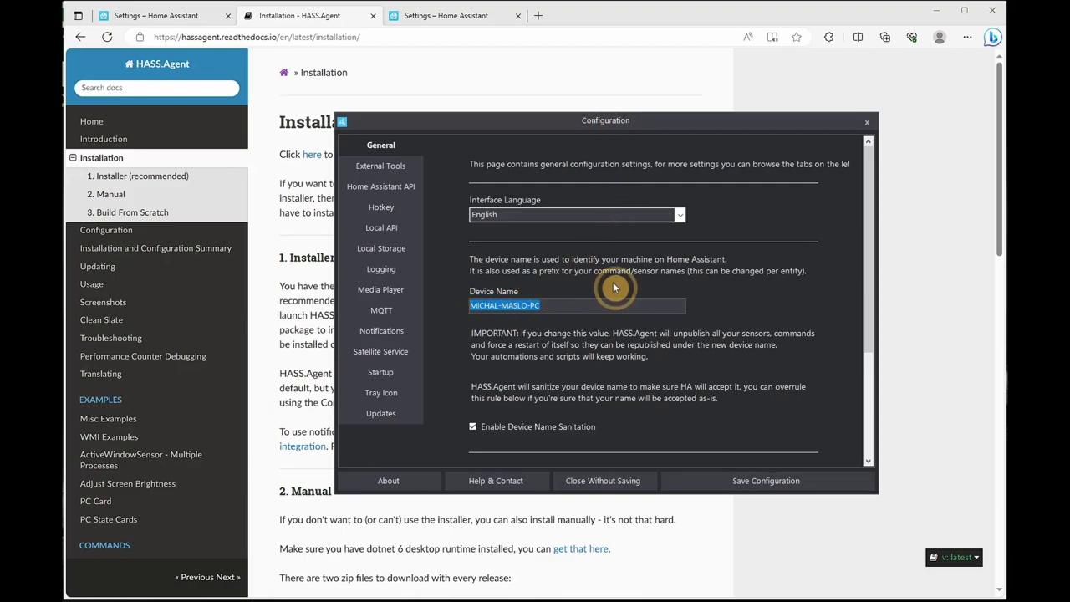
scroll(612, 288, down, 3)
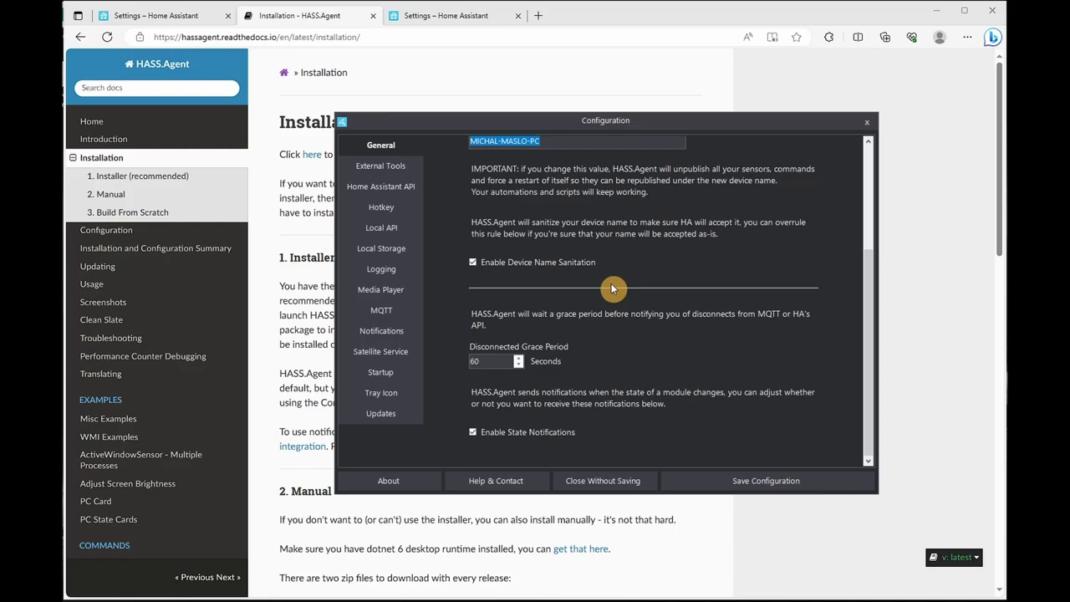
Step: Open HASS.Agent's Home Assistant API settings, then create and copy a long-lived access token named HASS.Agent.Test from the Home Assistant user profile
click(409, 188)
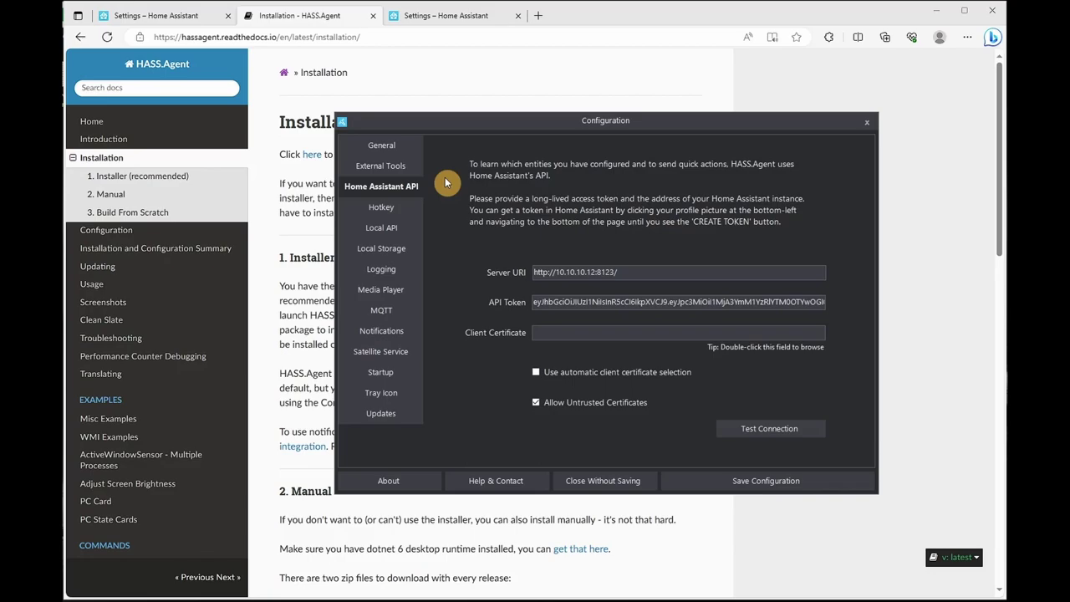
click(167, 16)
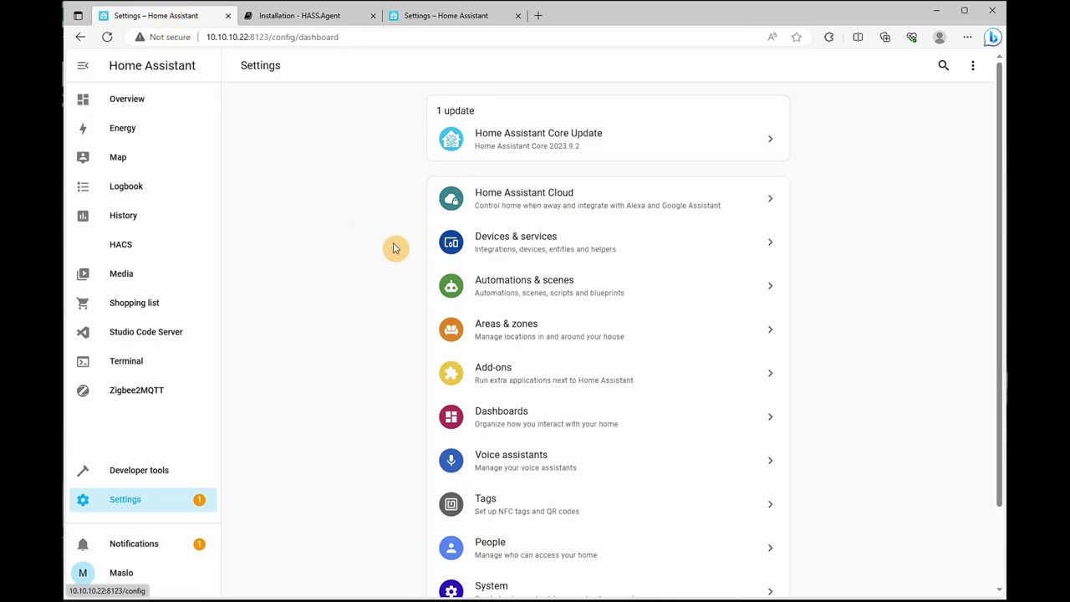
click(121, 574)
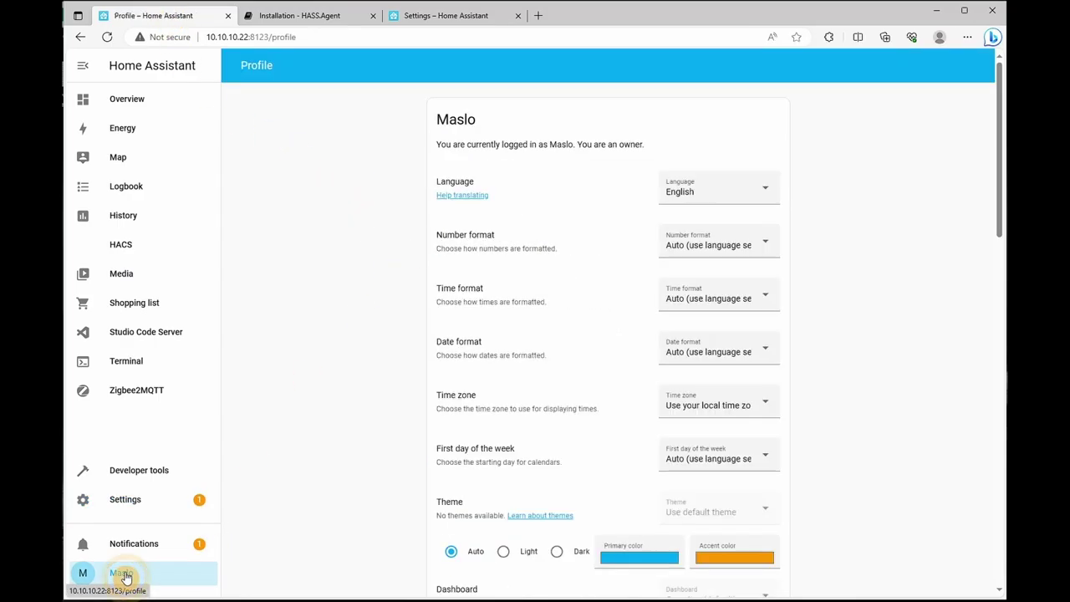
scroll(506, 435, down, 10)
scroll(501, 425, down, 4)
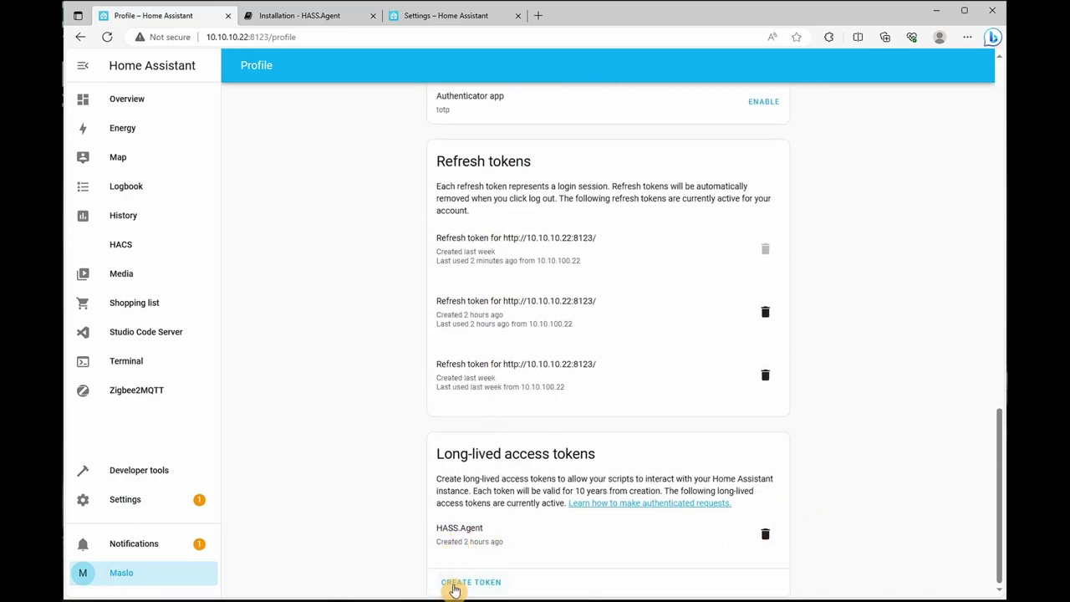
click(455, 583)
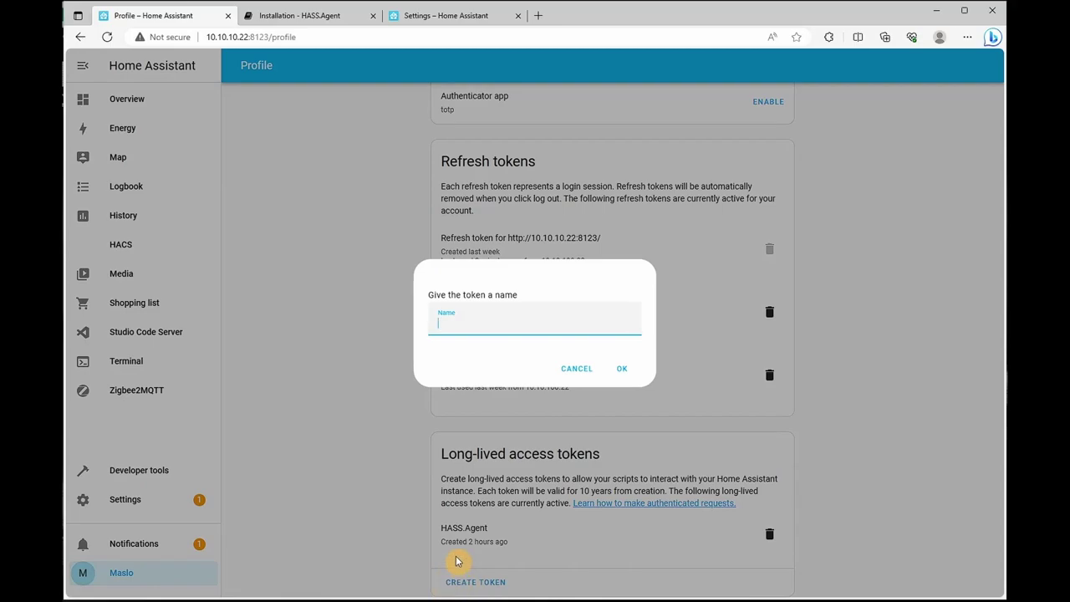
text(HASS.Agent.Test)
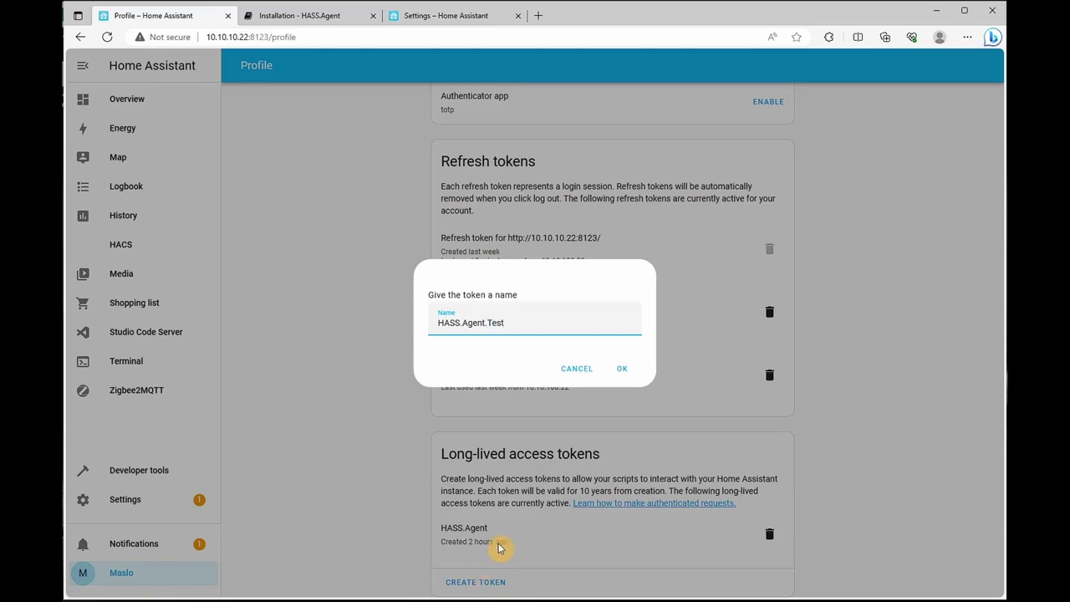
click(631, 378)
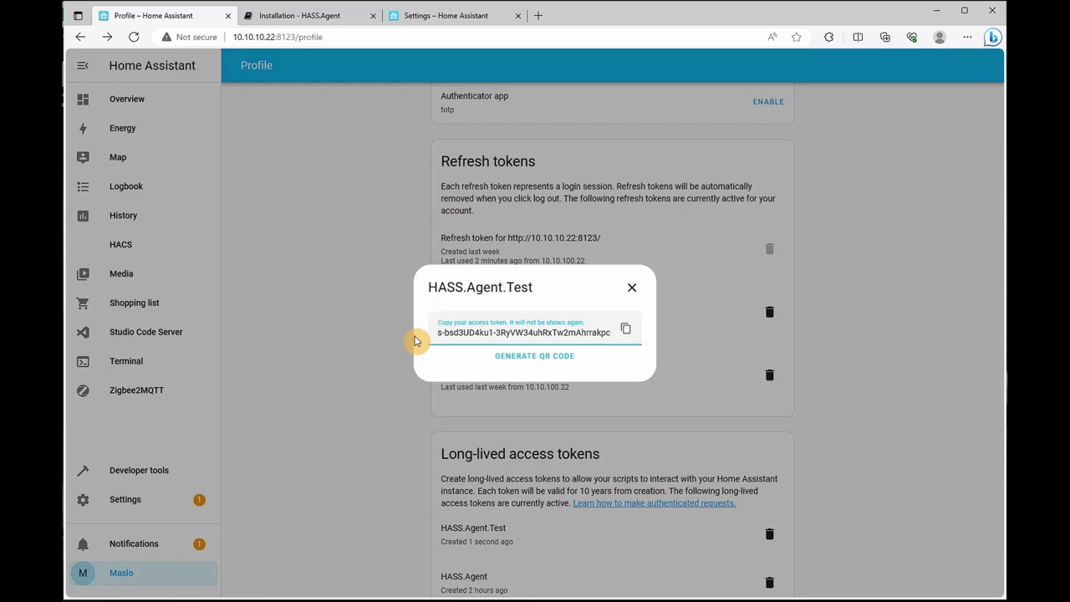
click(626, 331)
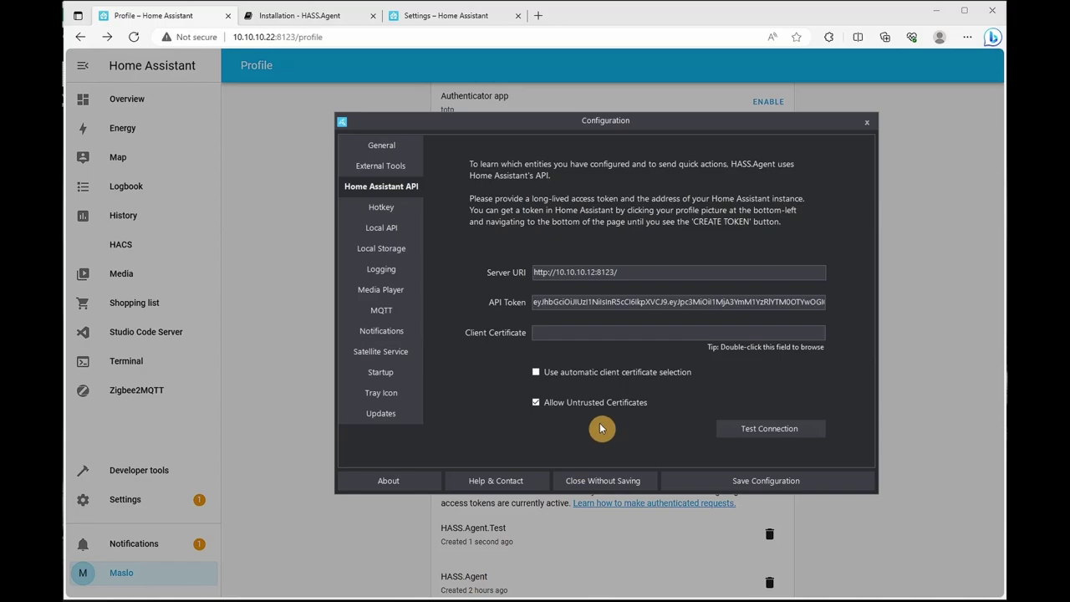
Step: Check the API token field in HASS.Agent's Home Assistant API settings and test the connection
double_click(551, 308)
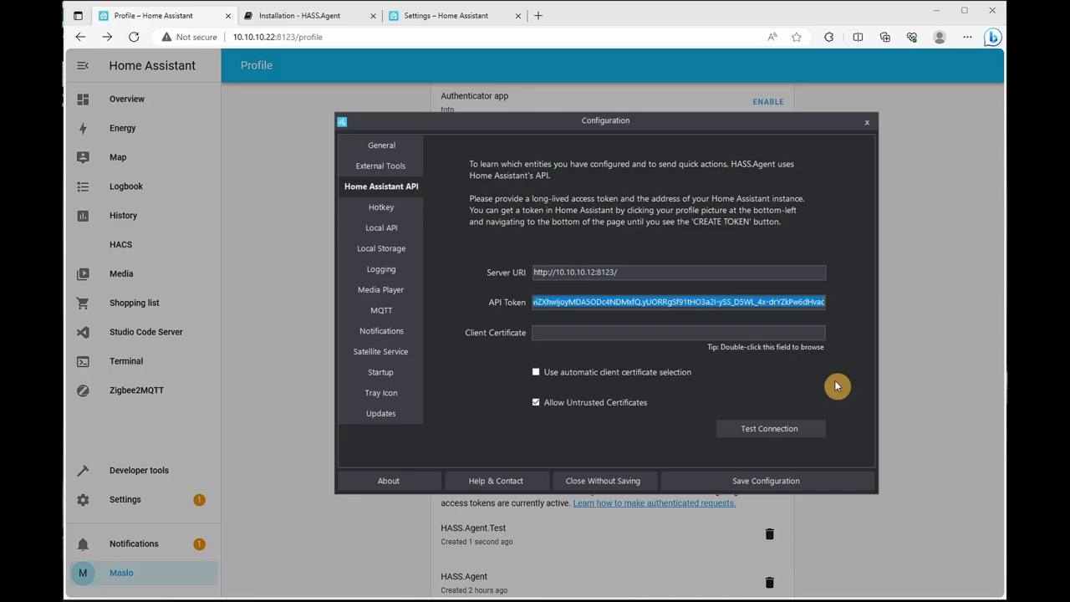
click(801, 425)
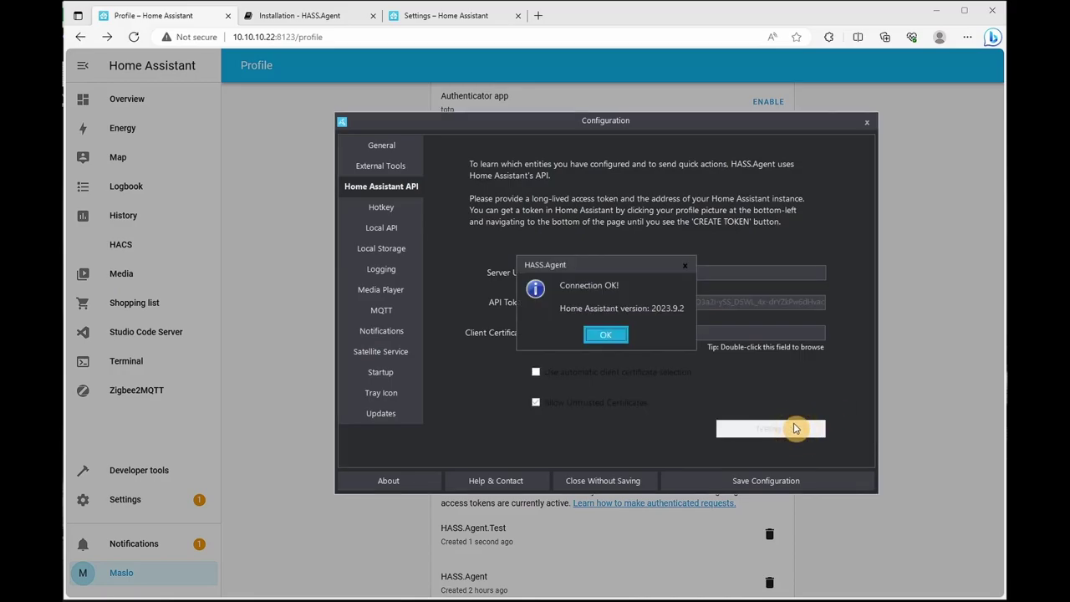
click(609, 337)
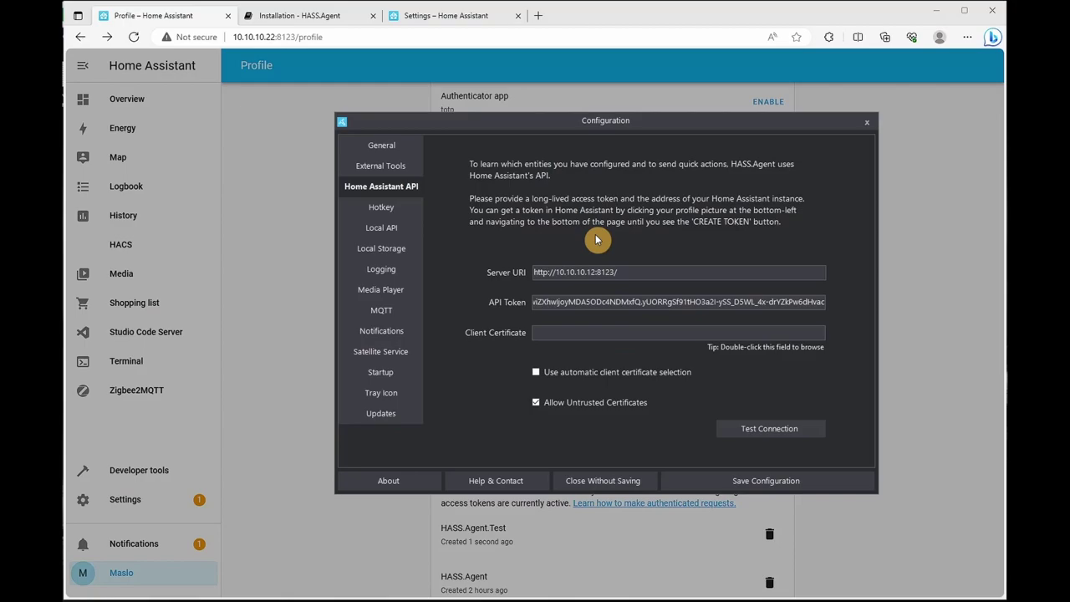
Step: Review HASS.Agent's local API settings and the broker address and port in its MQTT settings
click(378, 229)
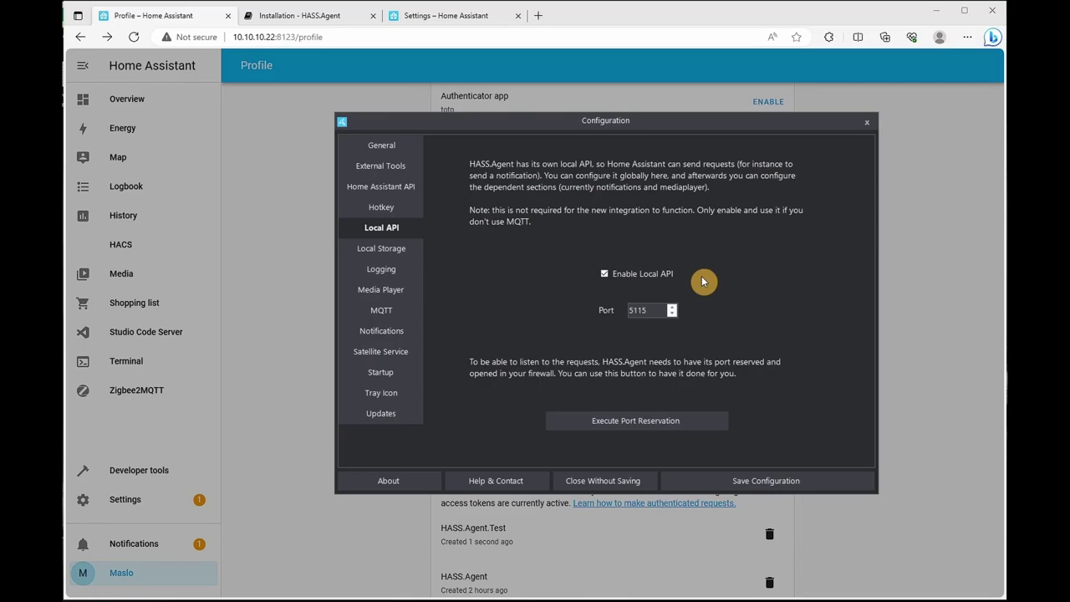
click(378, 311)
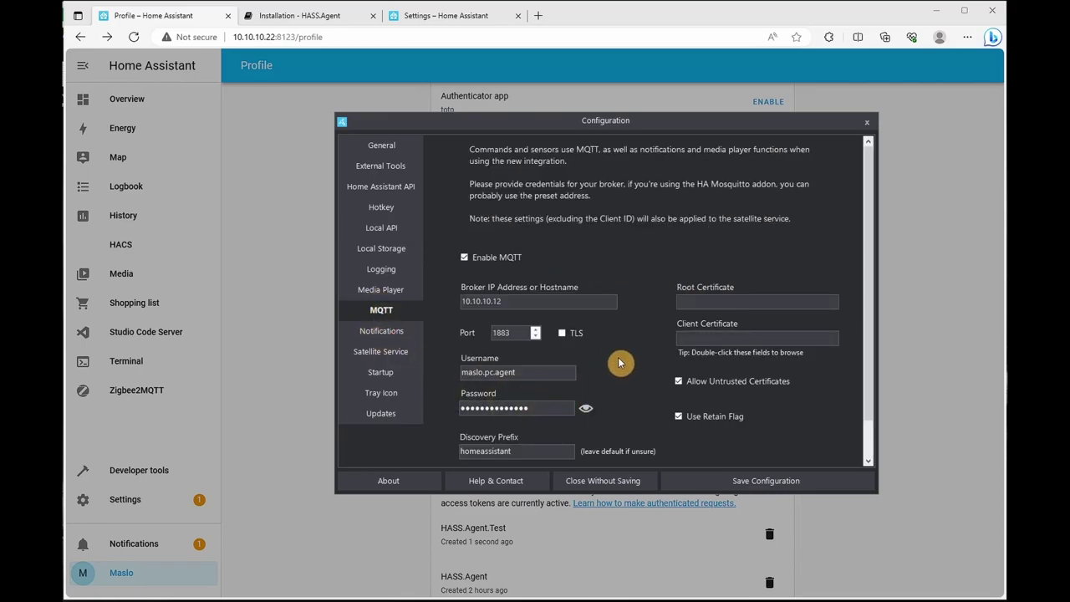
scroll(621, 362, down, 1)
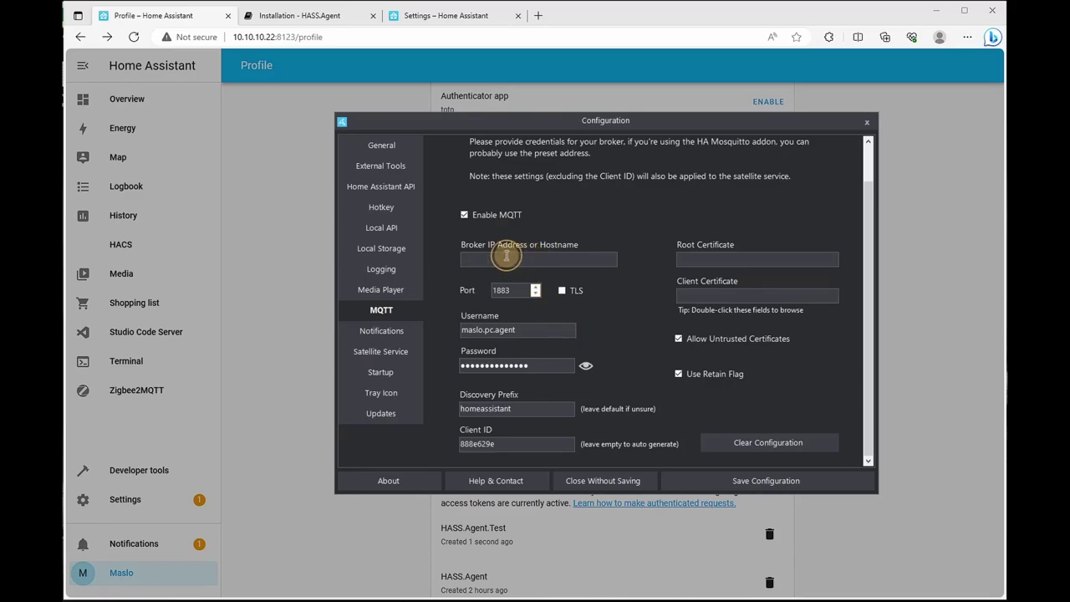
drag(502, 258, 452, 259)
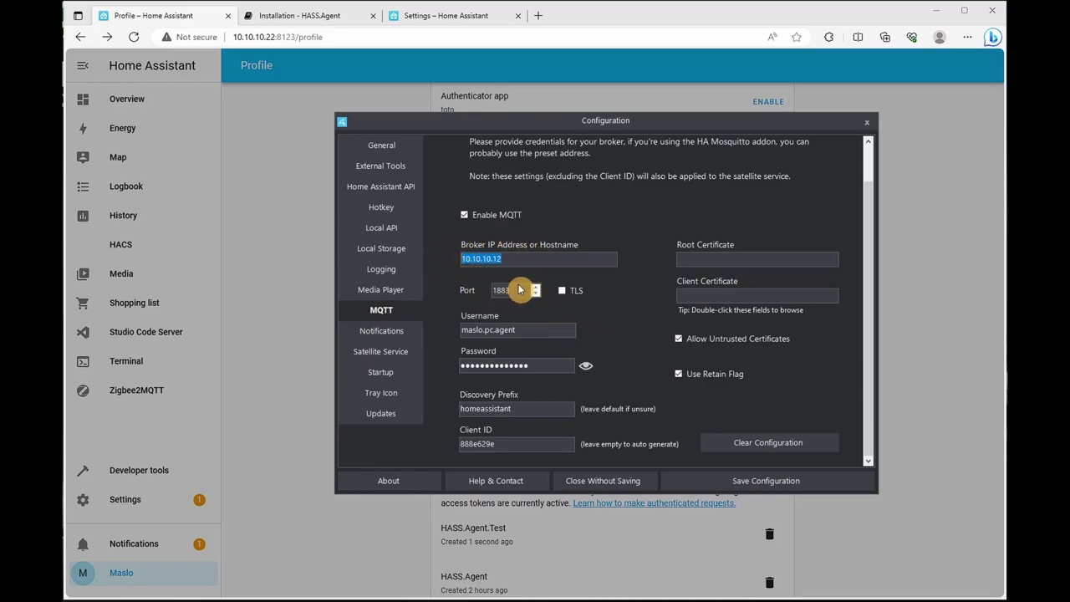
drag(520, 290, 502, 290)
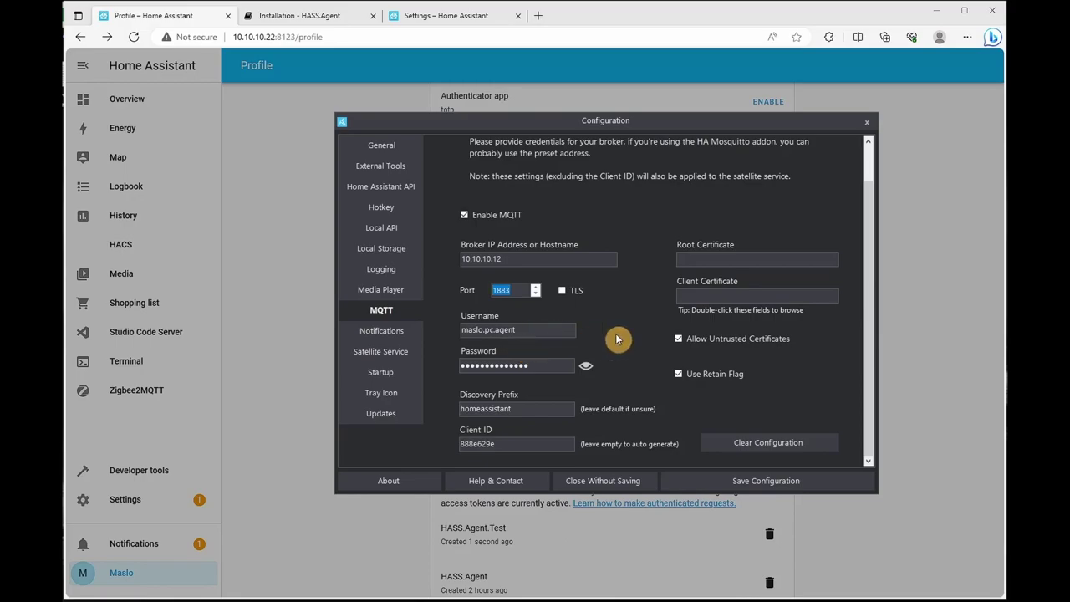
Step: Switch to Home Assistant and check the Normal MQTT port in the Mosquitto broker add-on's network configuration
click(254, 433)
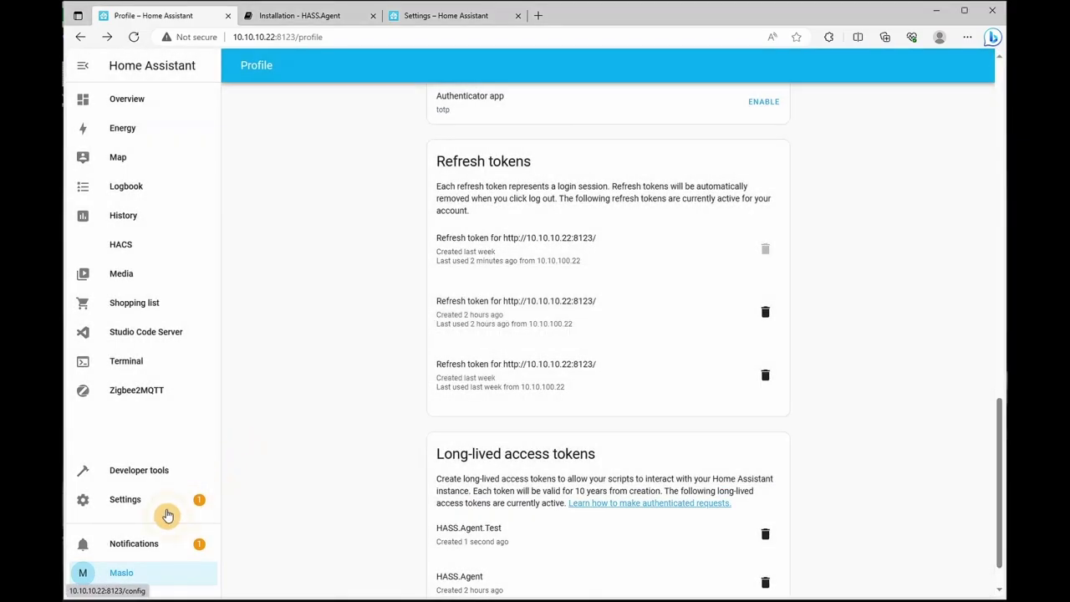
click(134, 502)
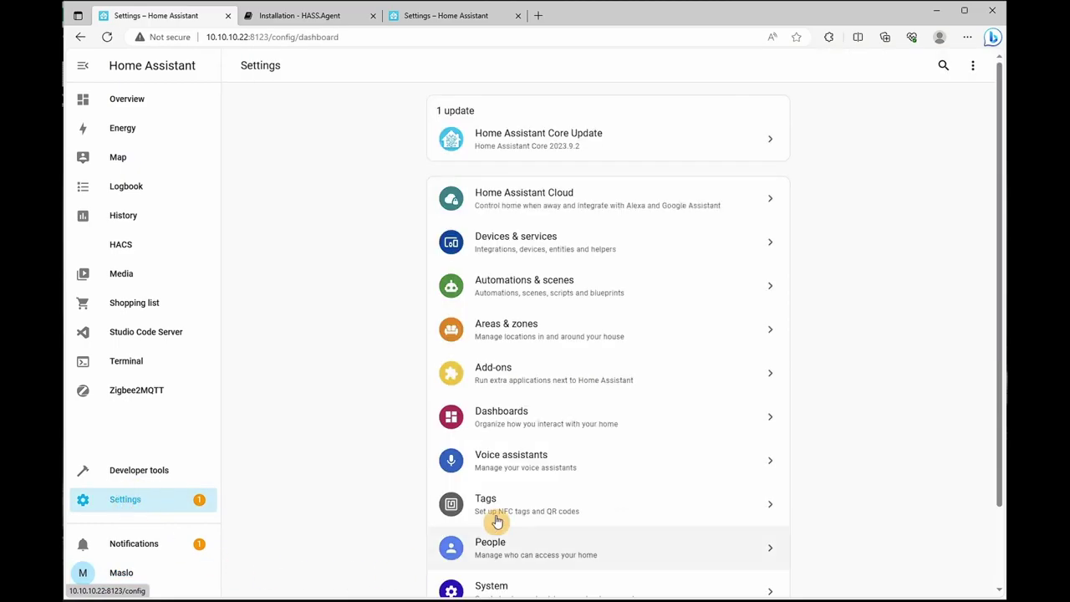
click(538, 378)
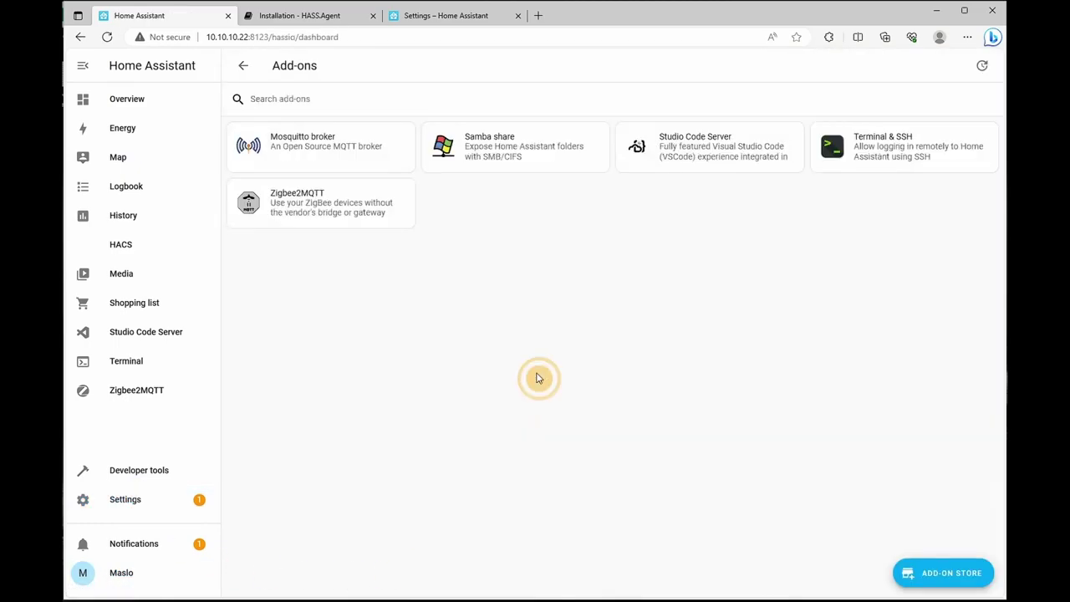
click(290, 160)
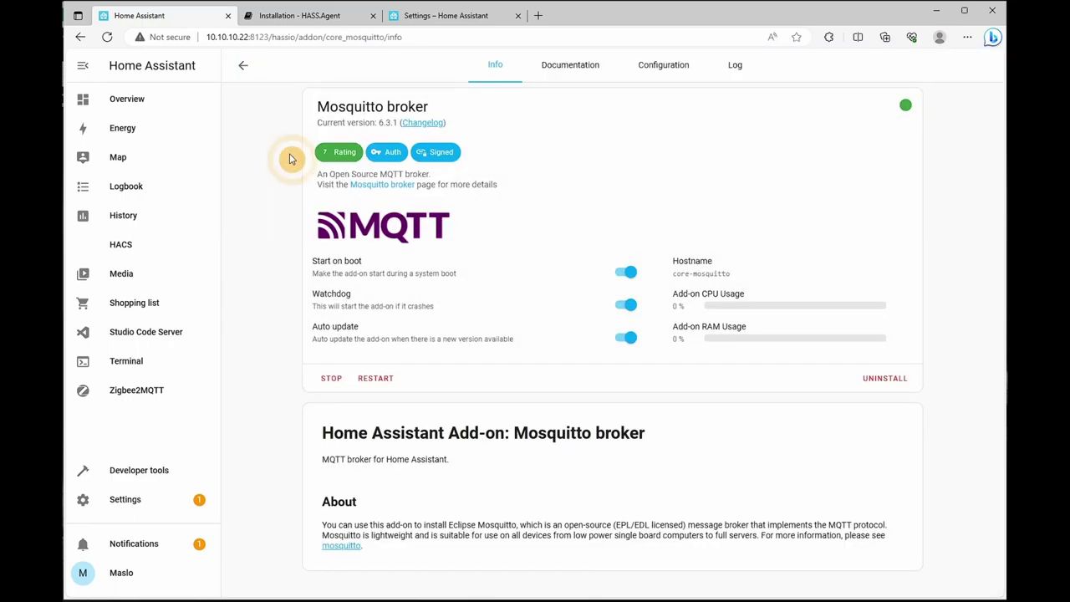
click(668, 71)
scroll(669, 195, down, 5)
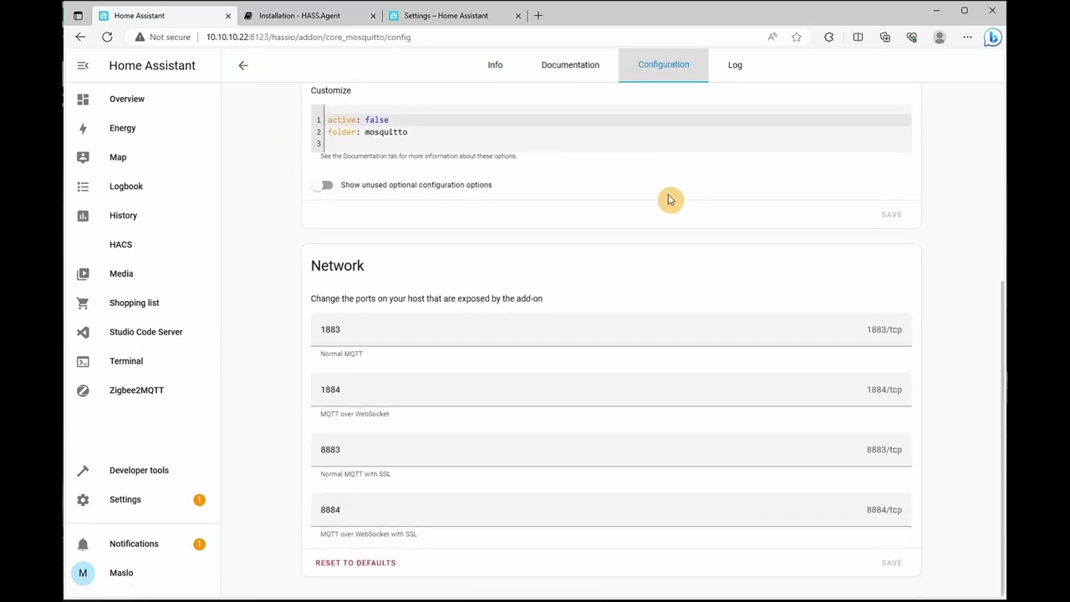
double_click(356, 339)
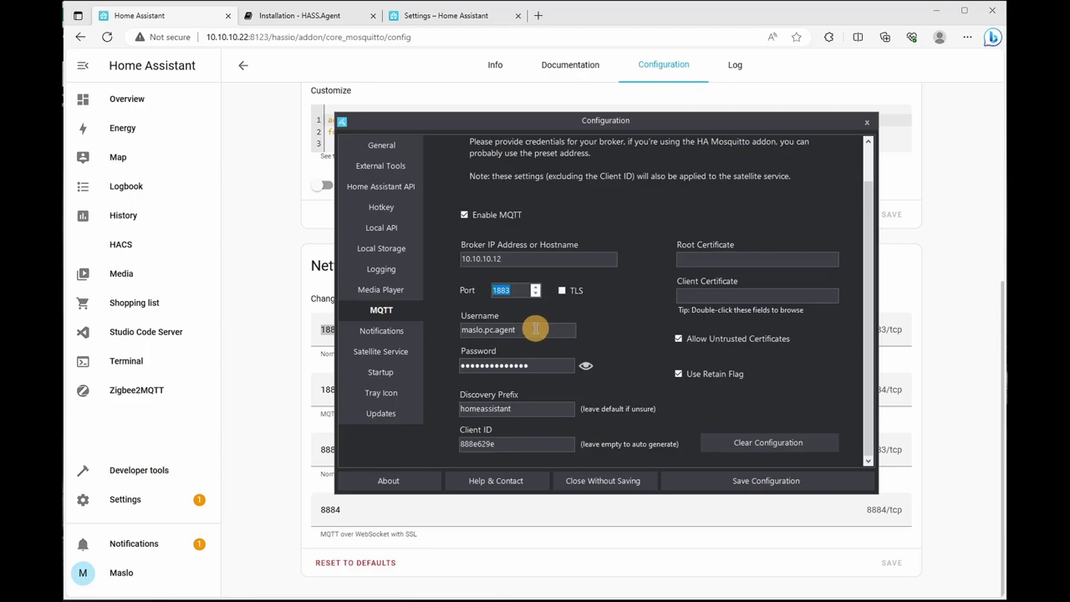
Step: Check the MQTT username in HASS.Agent and start a new person named HASS.Agent in Home Assistant's People settings
drag(535, 329, 455, 335)
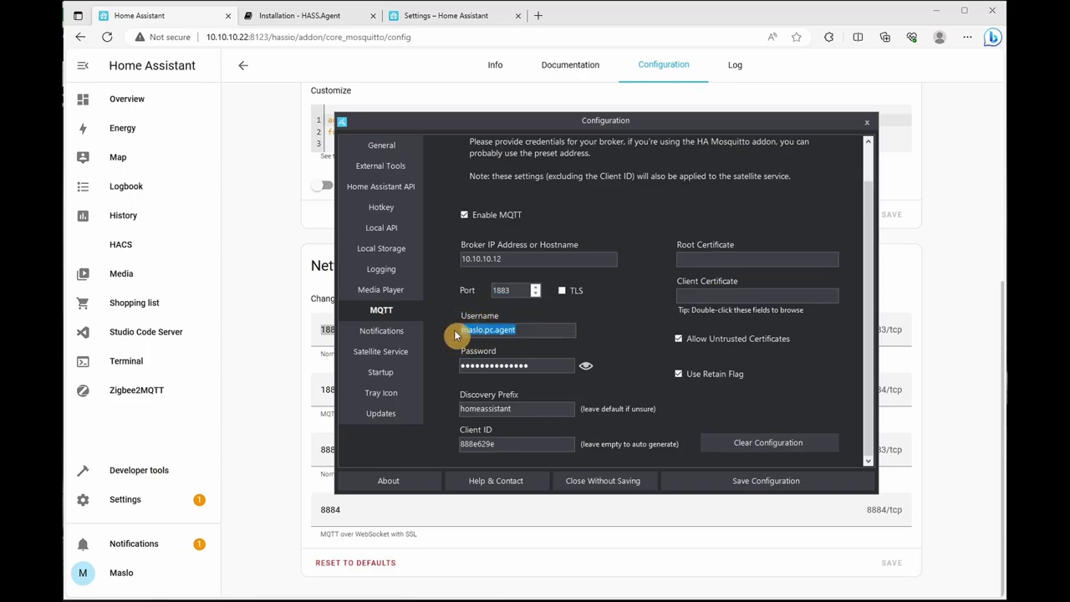
click(619, 334)
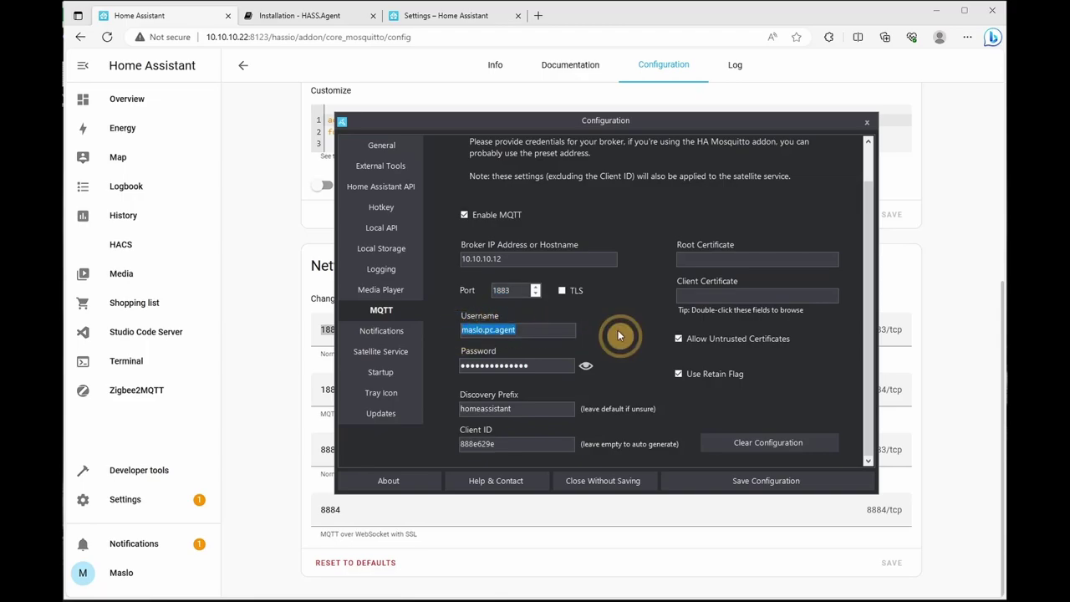
click(266, 434)
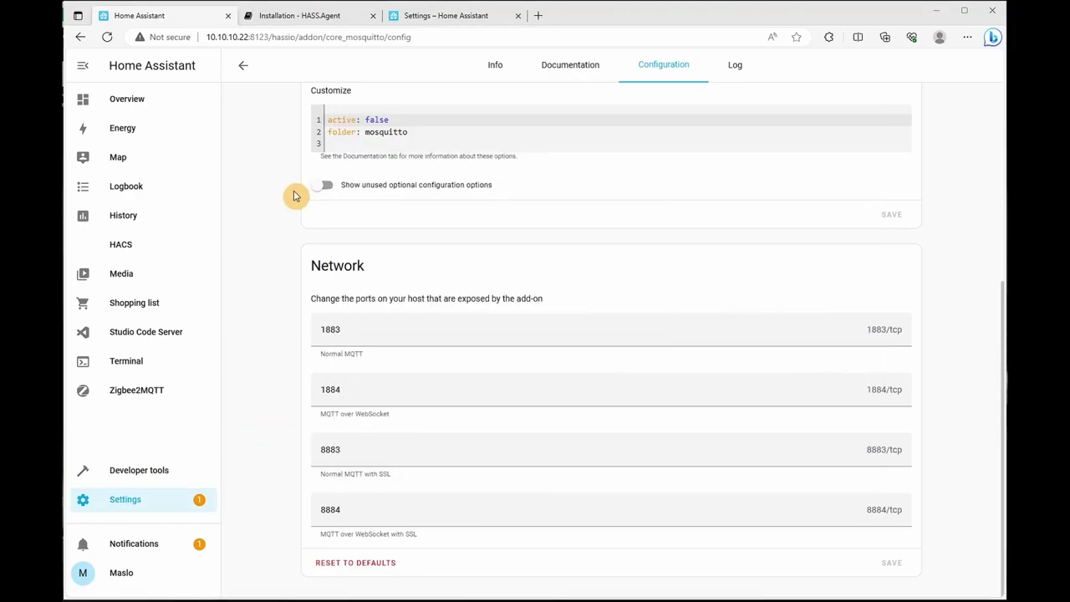
click(122, 488)
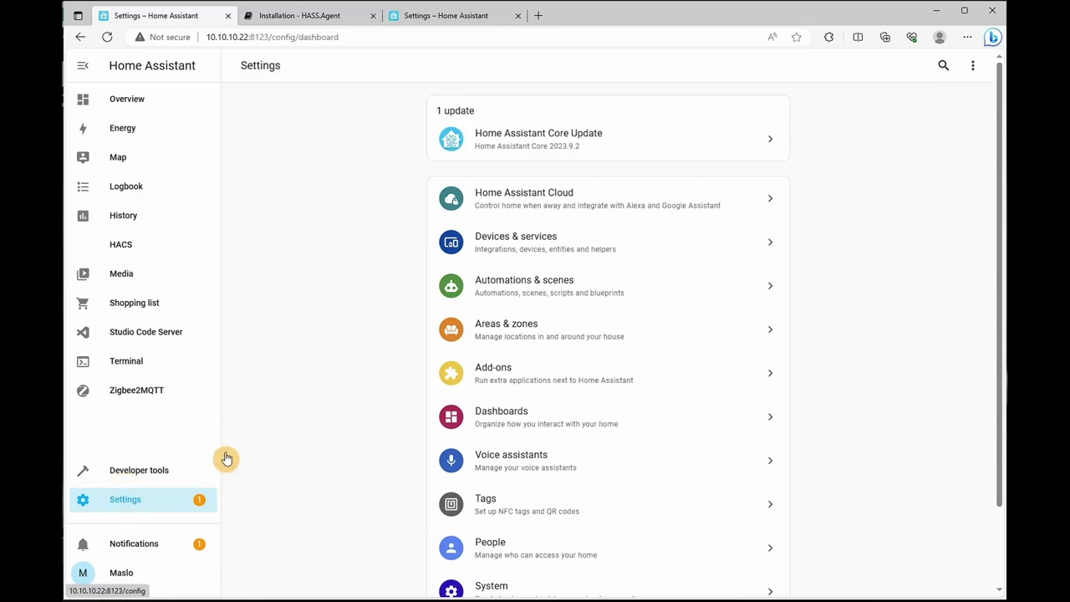
scroll(421, 287, down, 3)
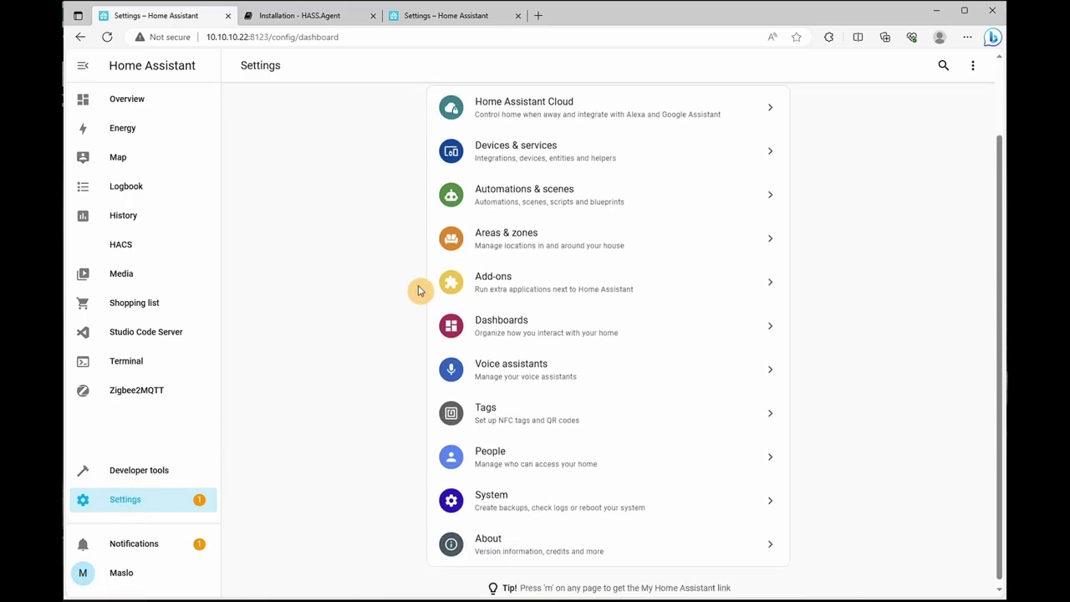
click(539, 460)
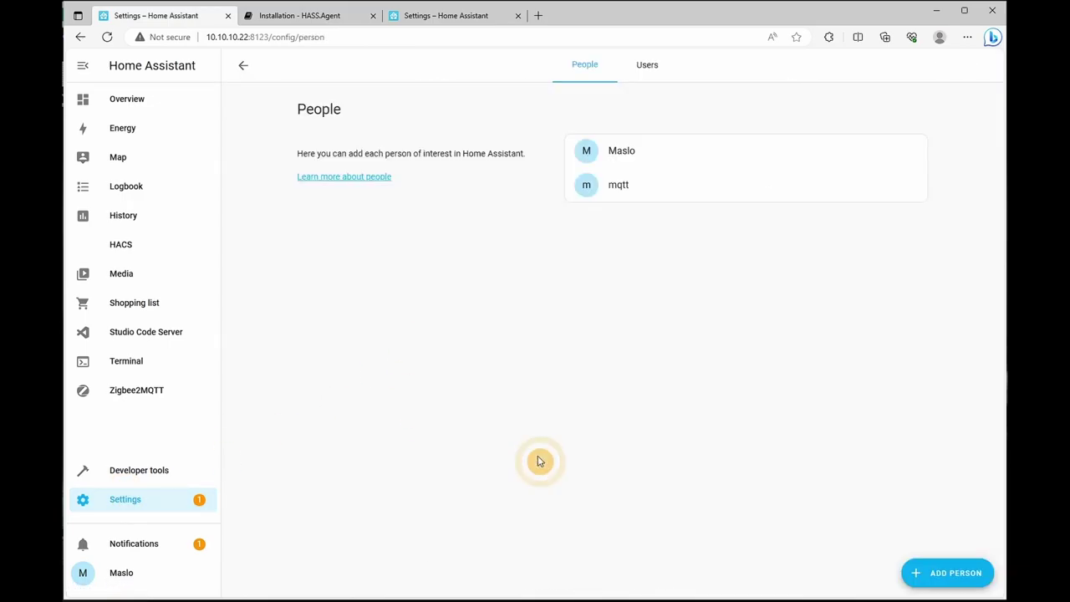
click(947, 575)
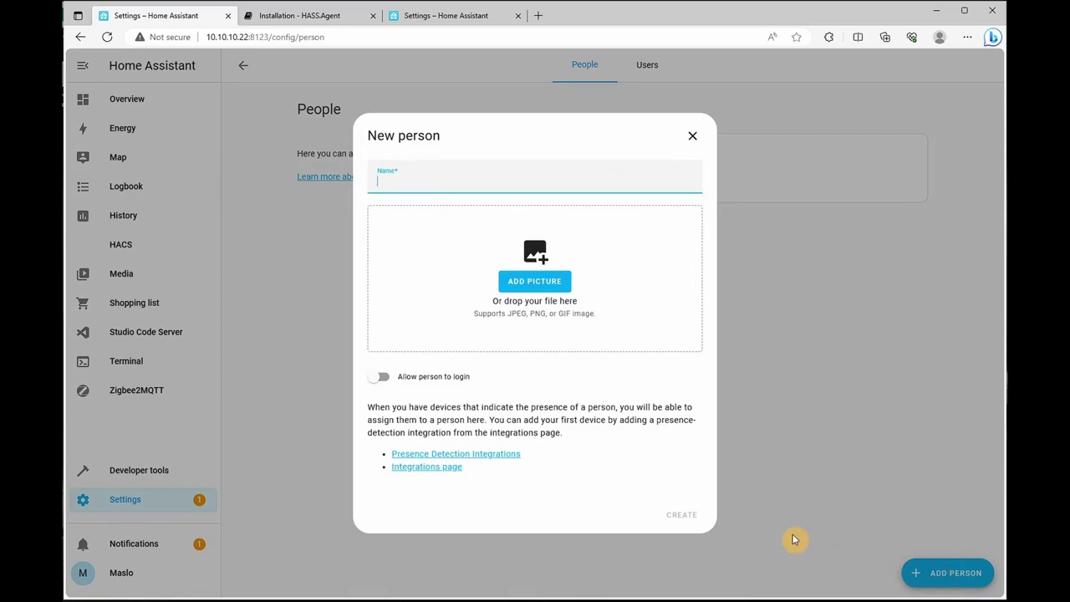
text(HASS.Agent)
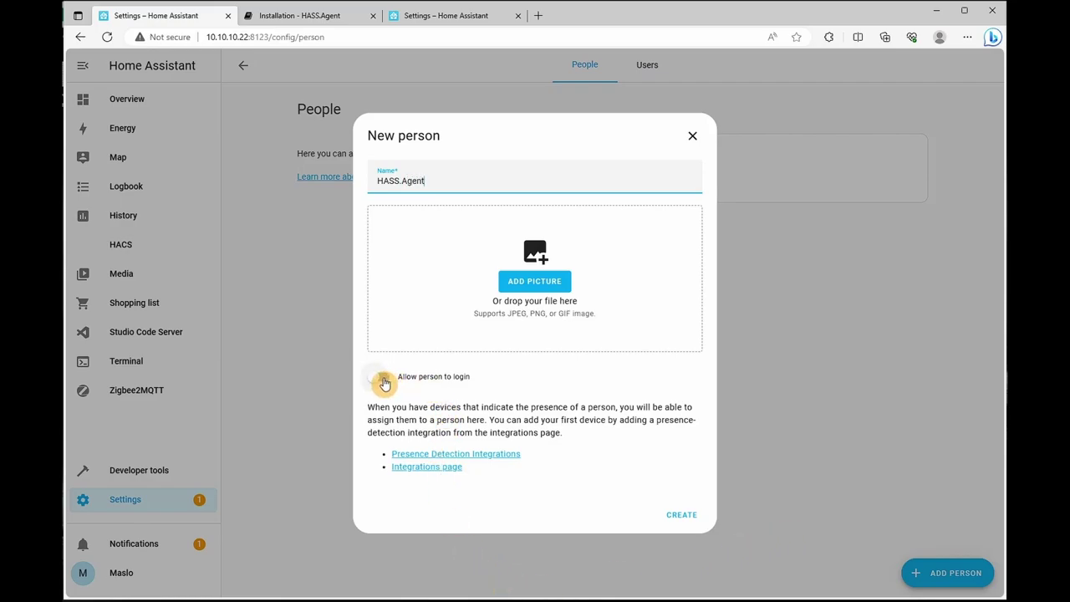
Step: Allow the new person to log in, enter and confirm the account password, restrict login to the local network, and create the user and person
click(384, 382)
click(474, 261)
text(••••••••••••••)
key(Tab)
text(••••••••••••••)
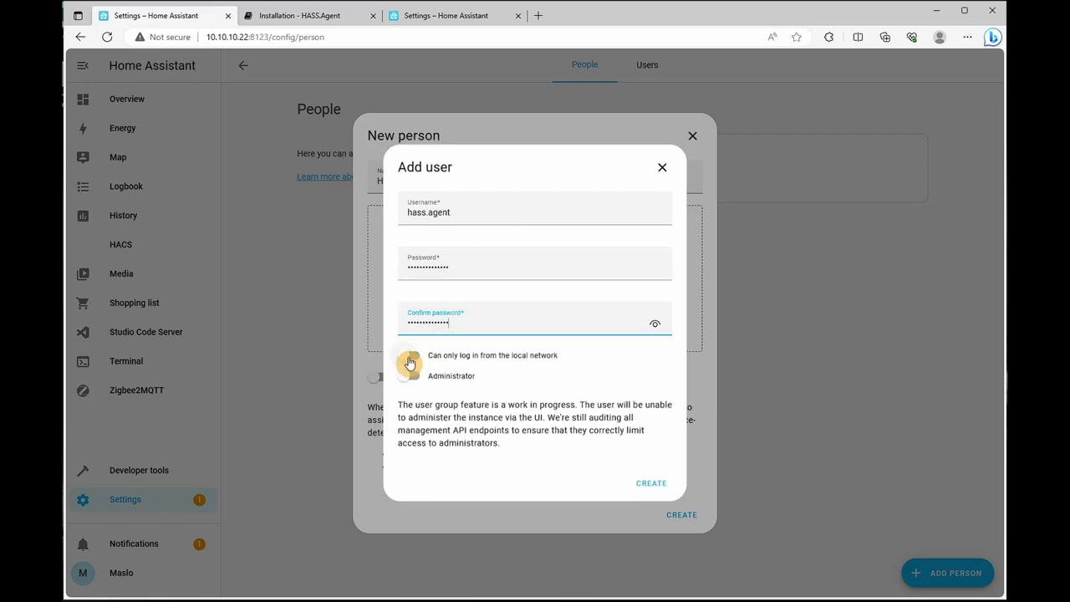
click(409, 359)
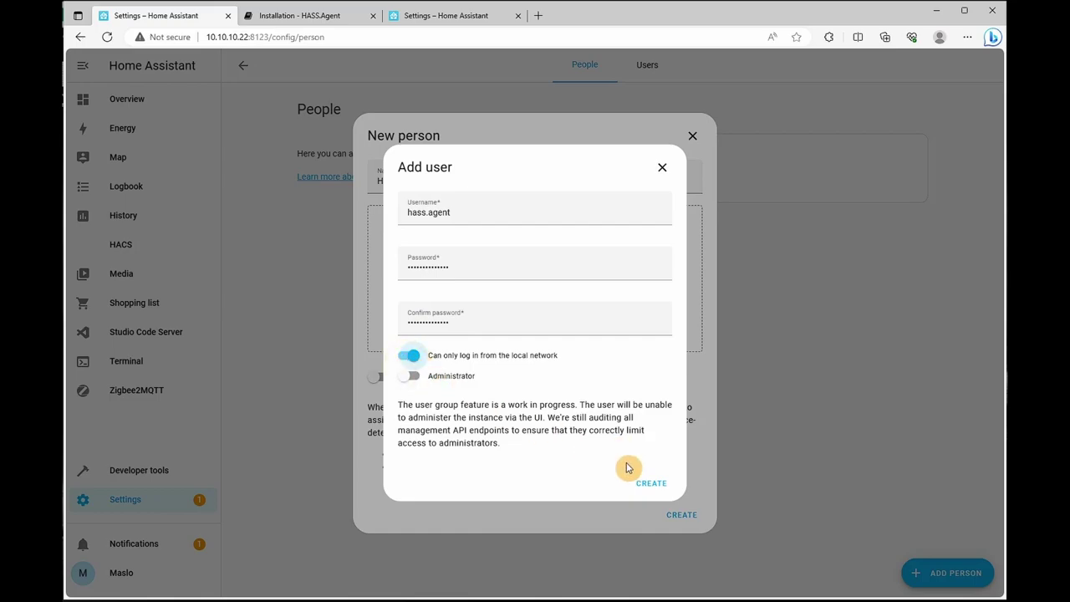
click(647, 488)
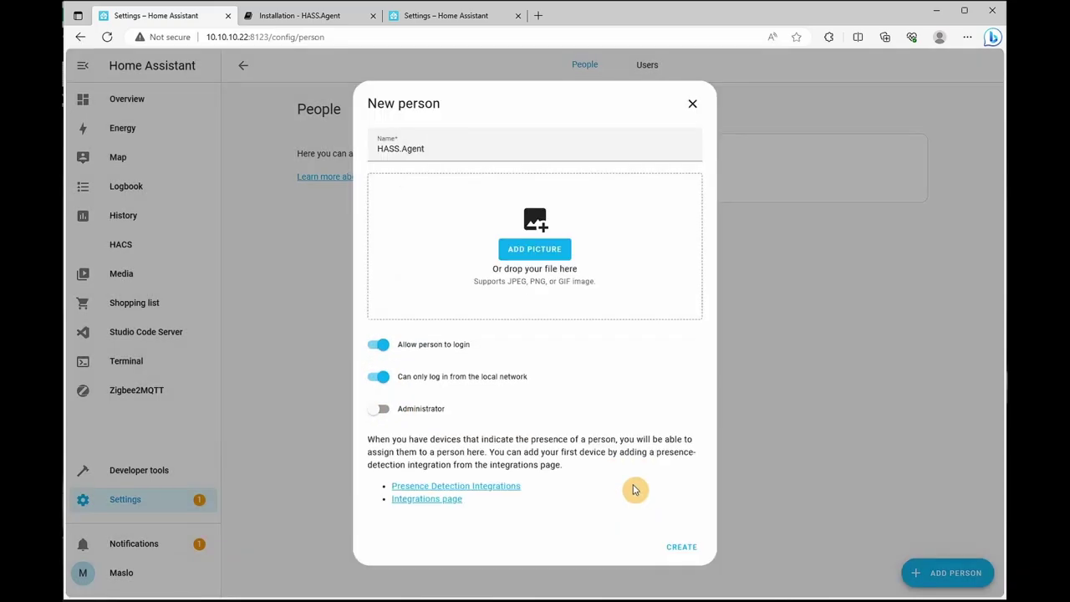
click(679, 548)
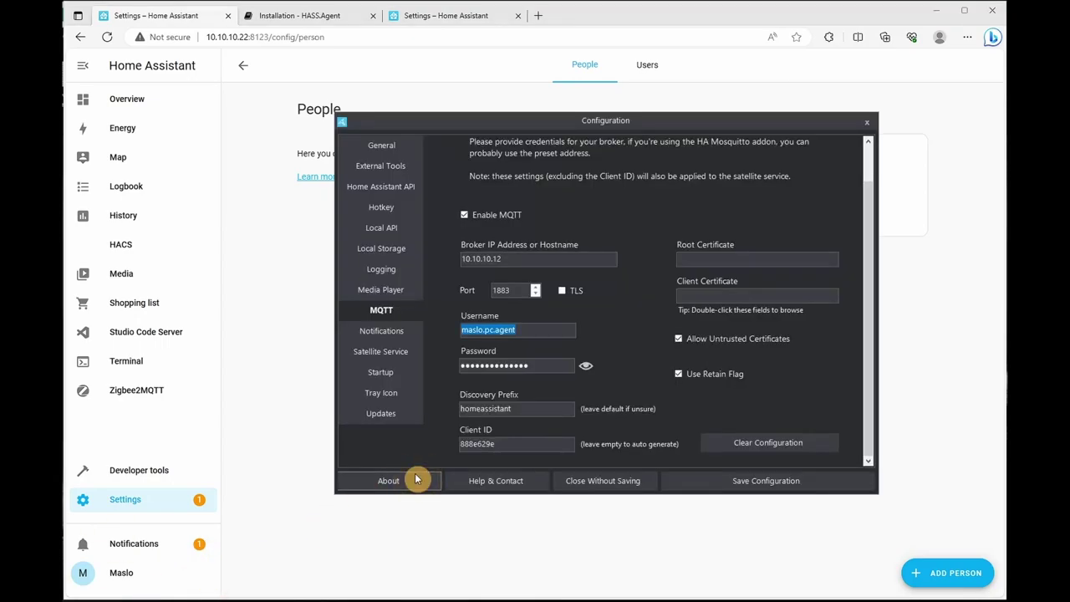
Step: Check HASS.Agent's start-on-login setting, save the configuration, and restart HASS.Agent to apply the changes
click(501, 328)
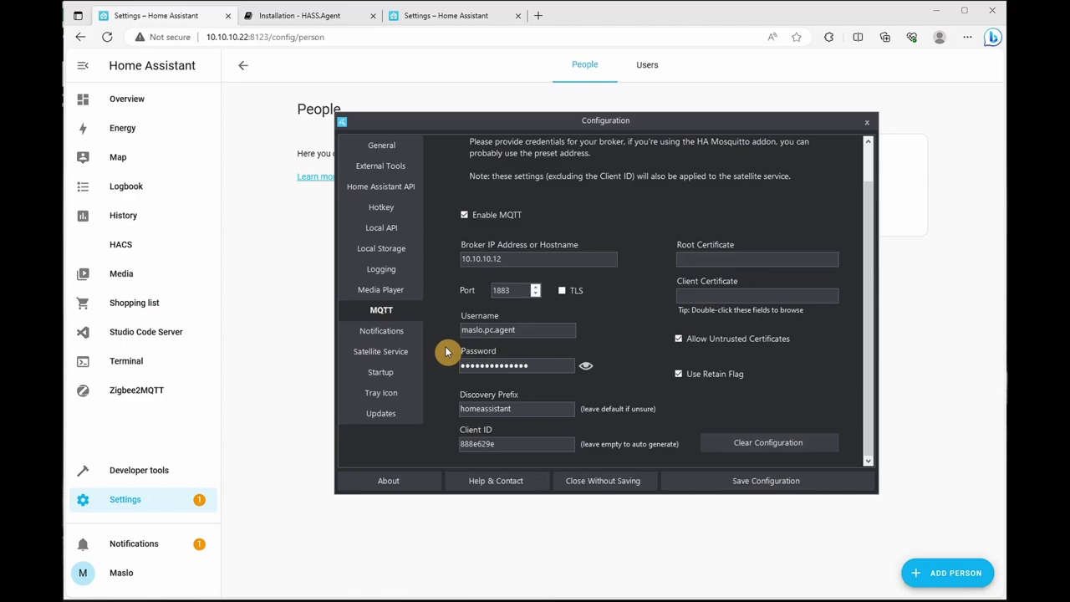
click(381, 374)
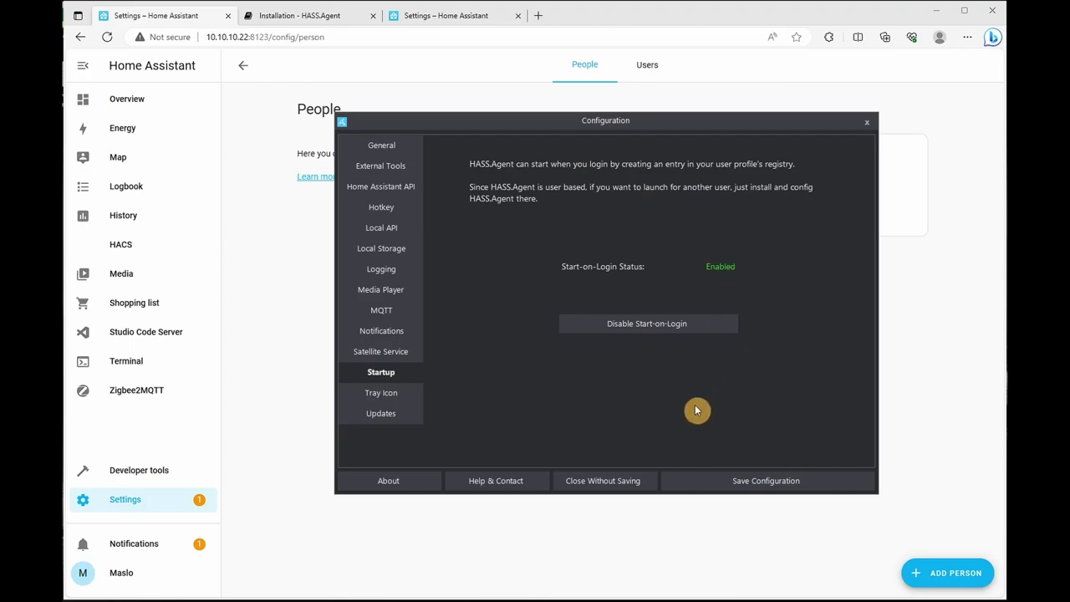
click(731, 485)
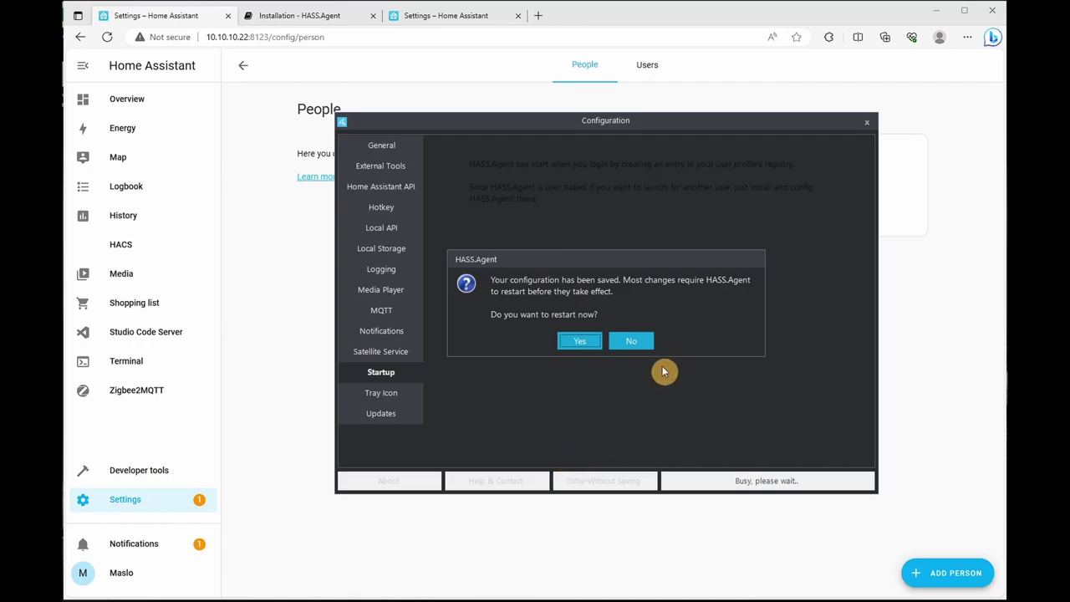
click(584, 342)
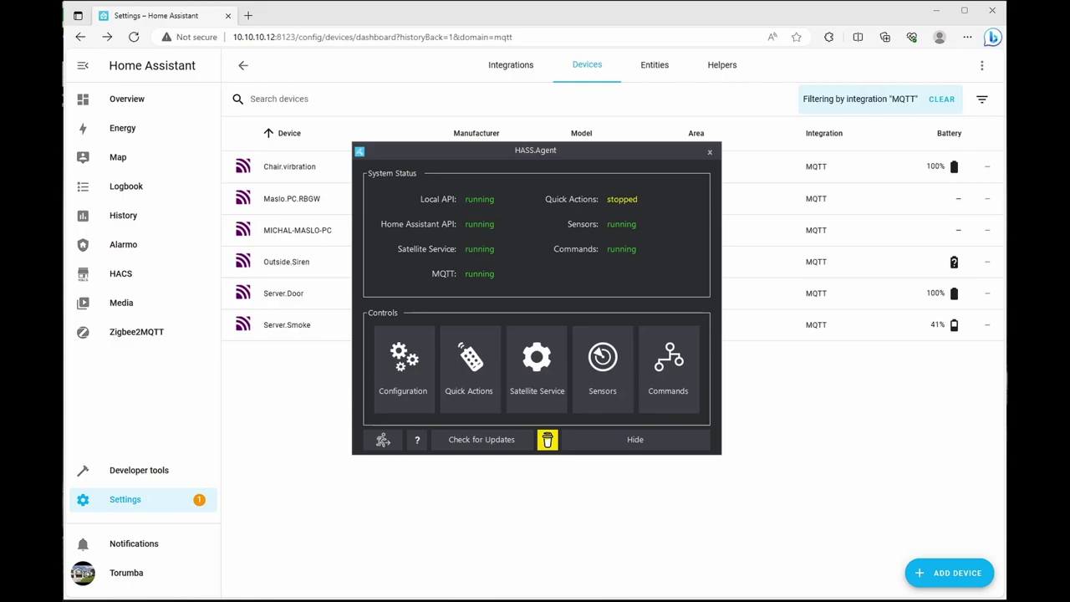
Step: Examine the available sensor types in HASS.Agent, including GpuLoad and MonitorPowerState, and close the sensor configuration without storing a sensor
click(602, 376)
drag(889, 149, 651, 108)
click(784, 445)
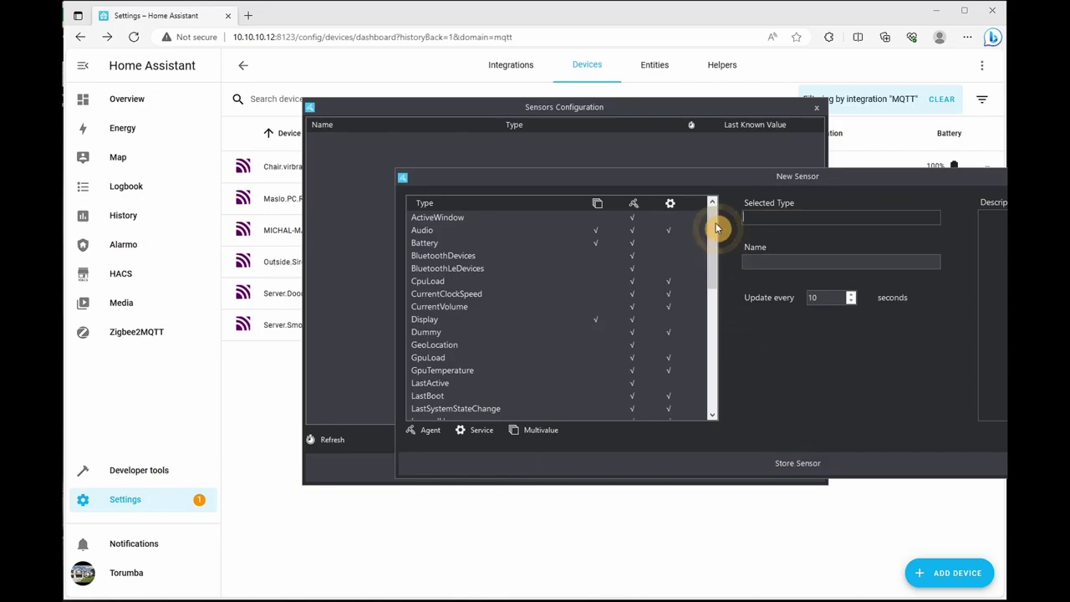
drag(700, 179, 493, 74)
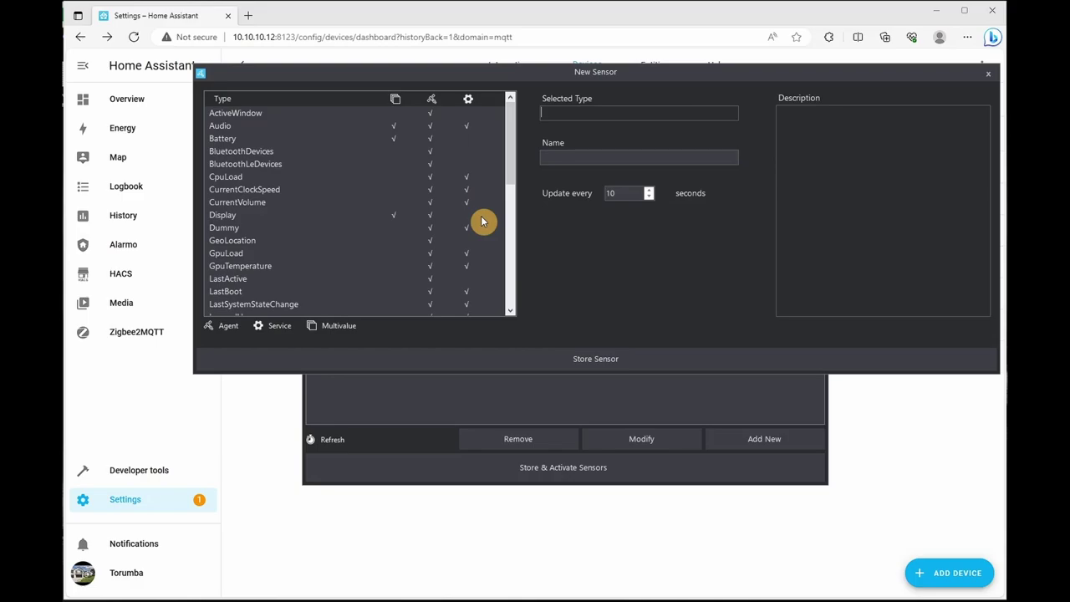
click(238, 252)
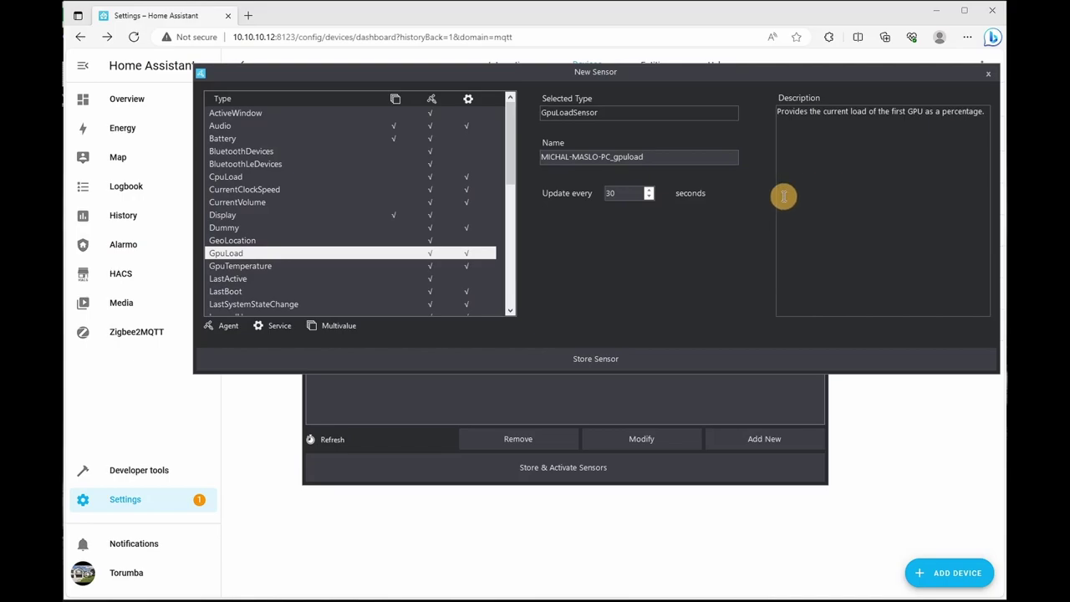
scroll(439, 230, down, 4)
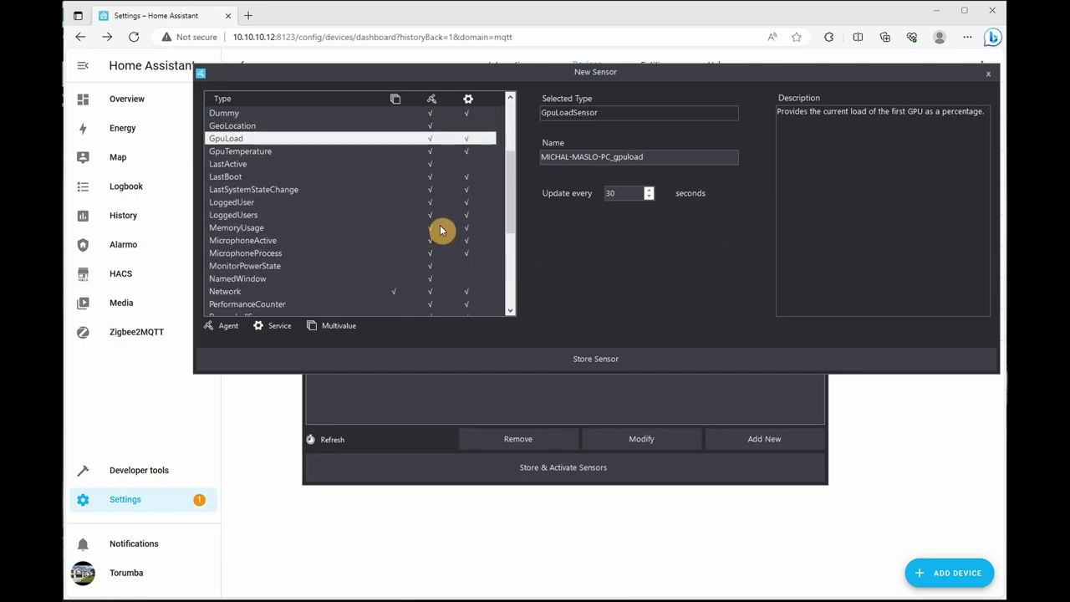
click(284, 229)
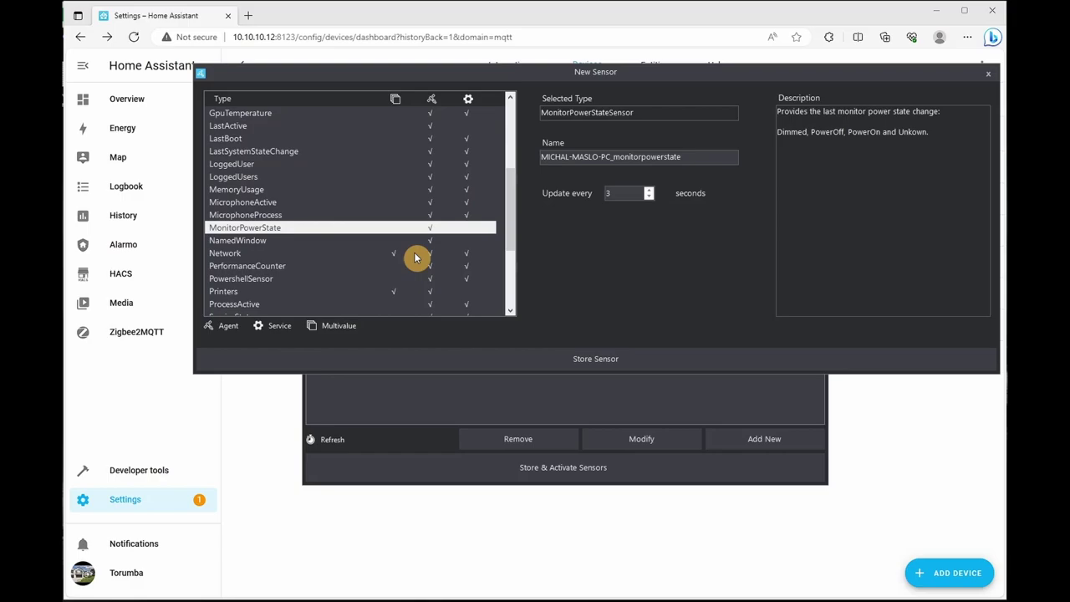
click(988, 74)
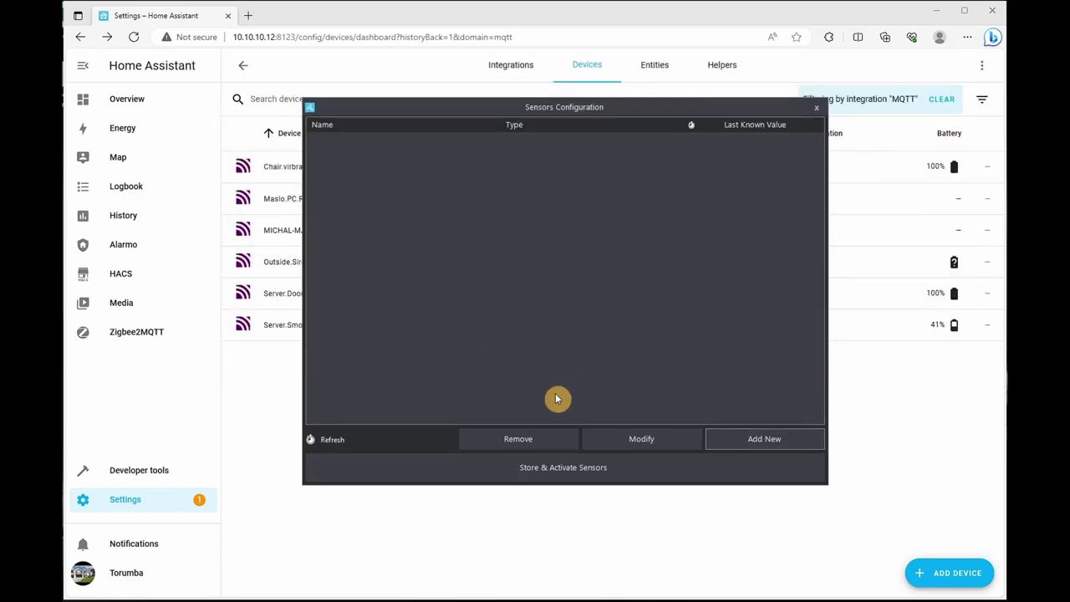
click(816, 108)
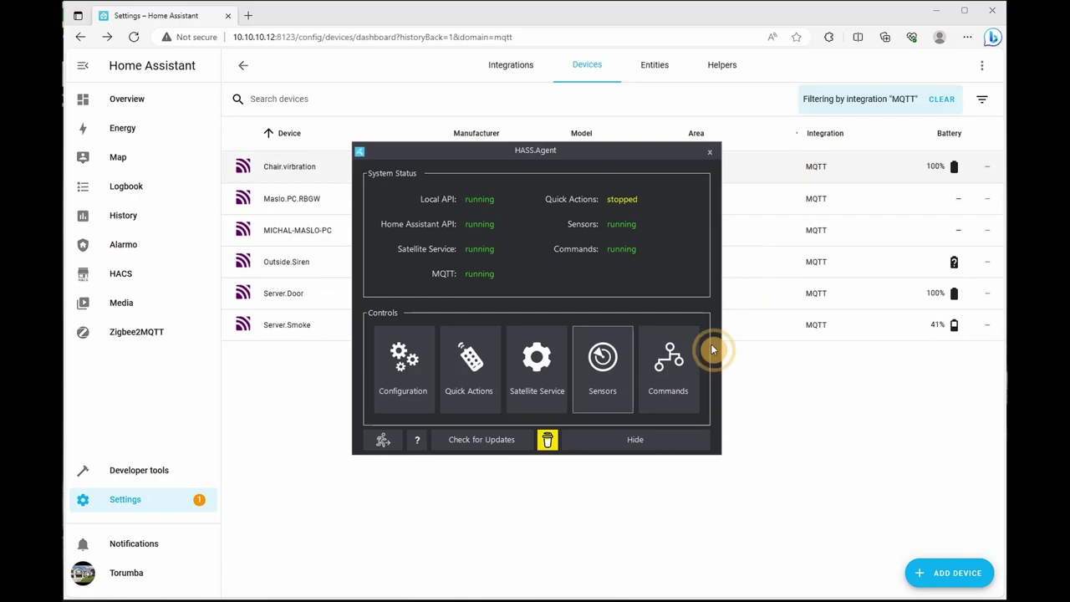
Step: Review the MonitorWake and MonitorSleep commands in HASS.Agent's command configuration and close HASS.Agent's windows
click(681, 375)
drag(864, 143, 635, 126)
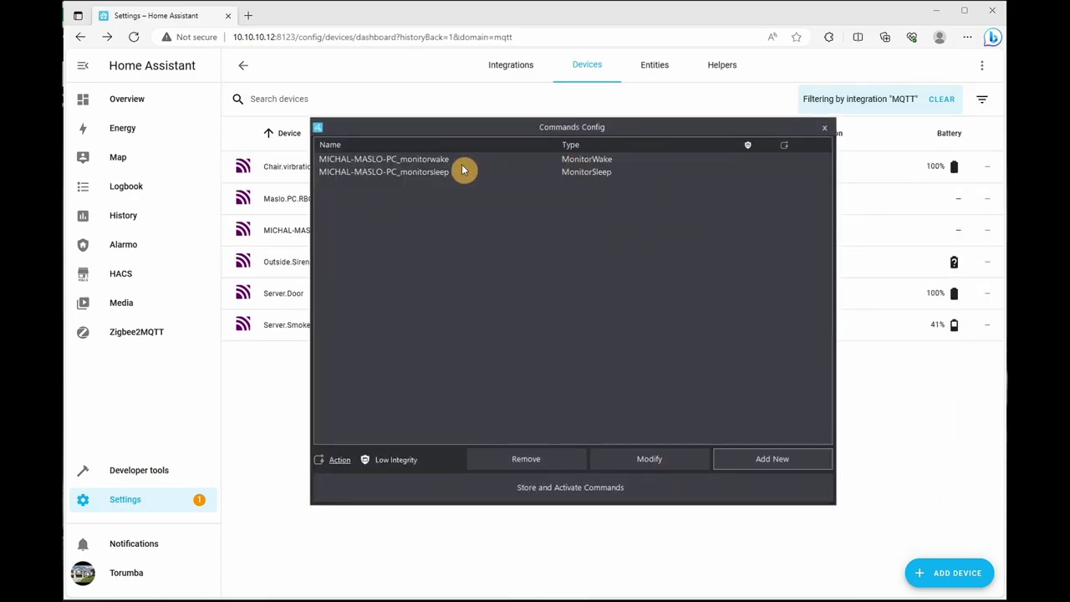
click(452, 161)
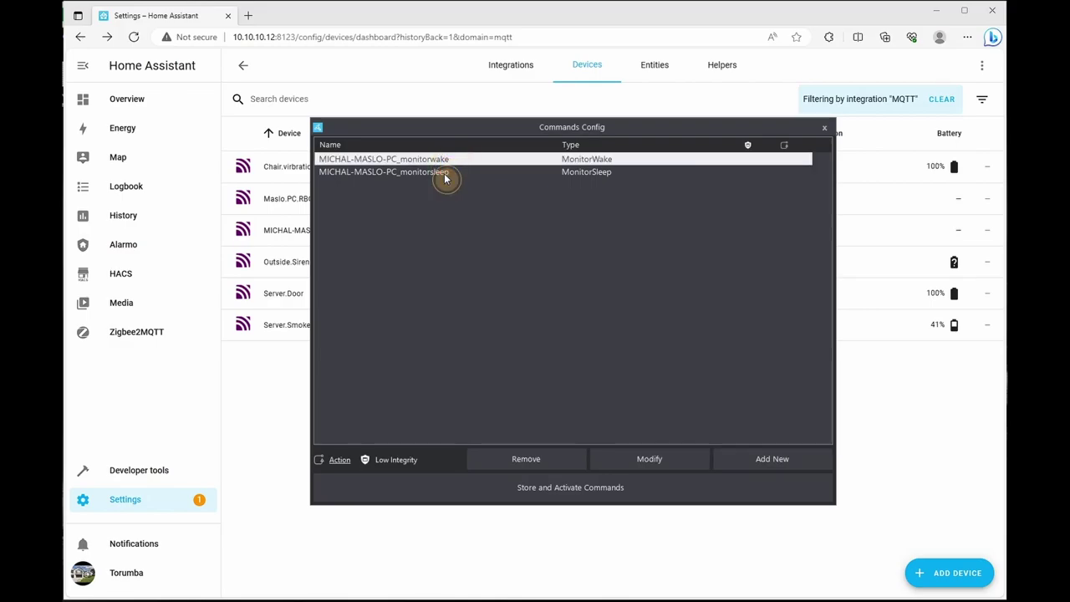
click(444, 175)
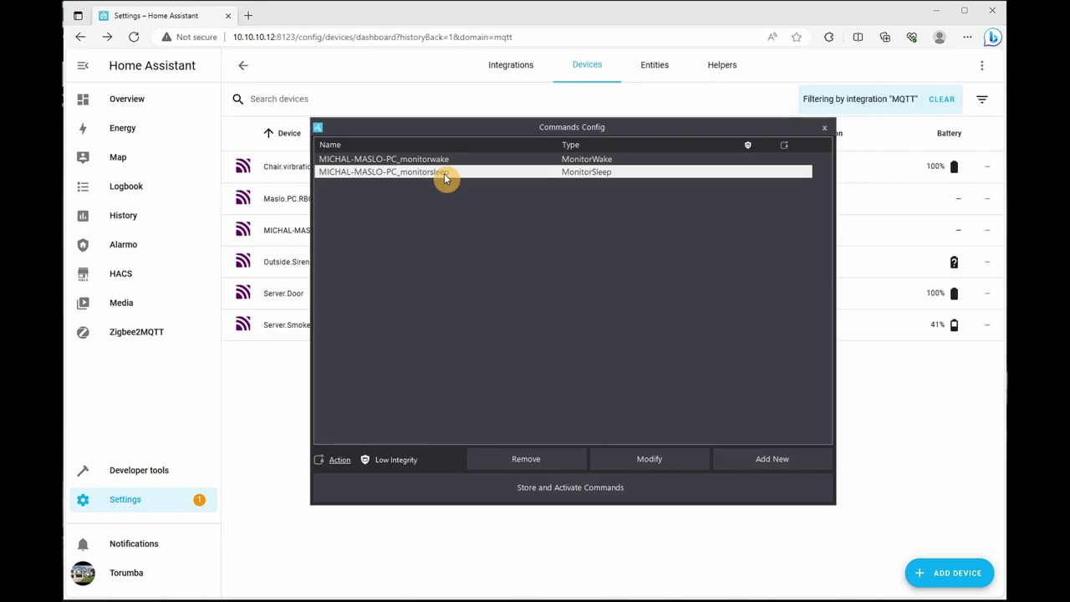
click(824, 128)
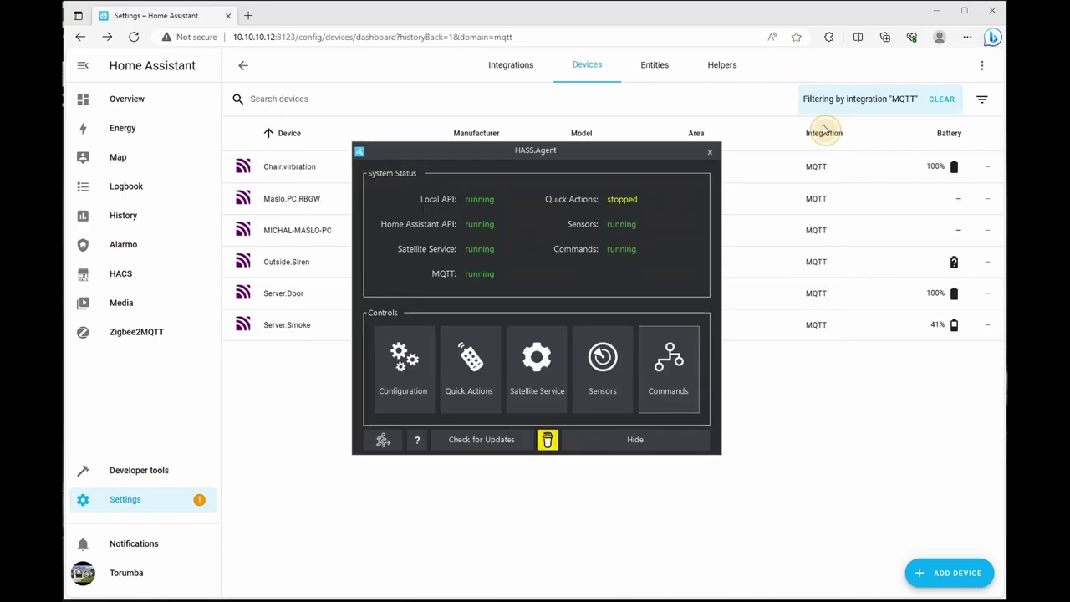
click(710, 152)
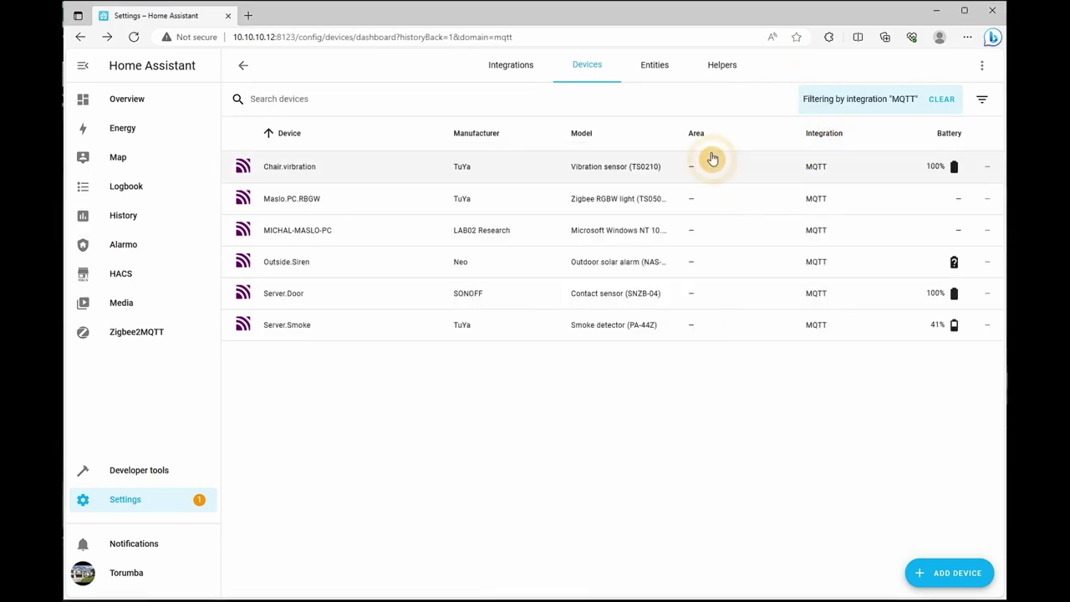
Step: List the devices of Home Assistant's MQTT integration and open the Windows PC's device page
click(138, 505)
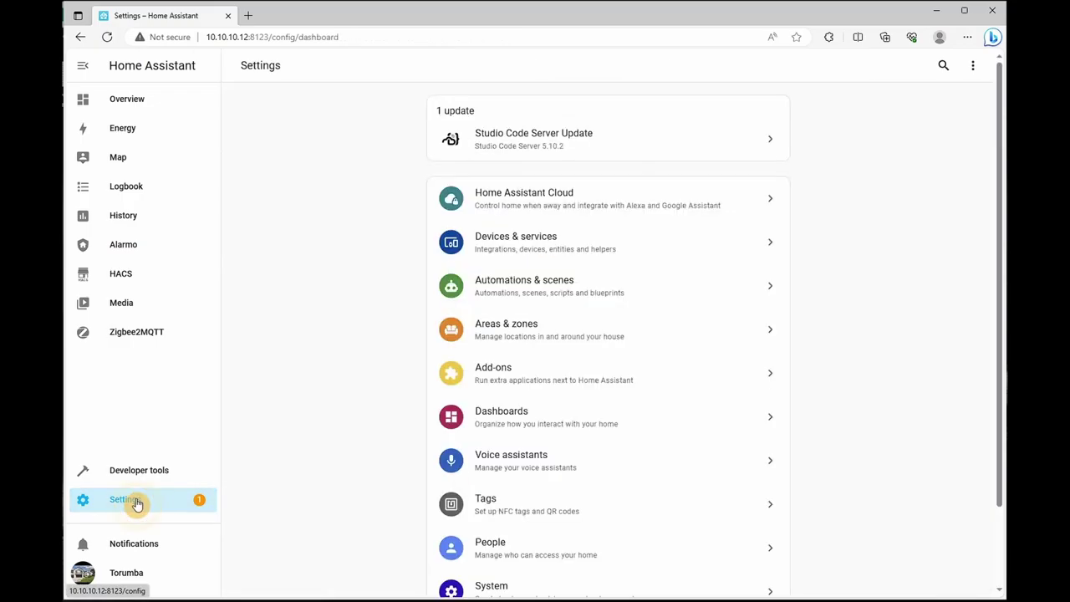
click(561, 249)
click(314, 482)
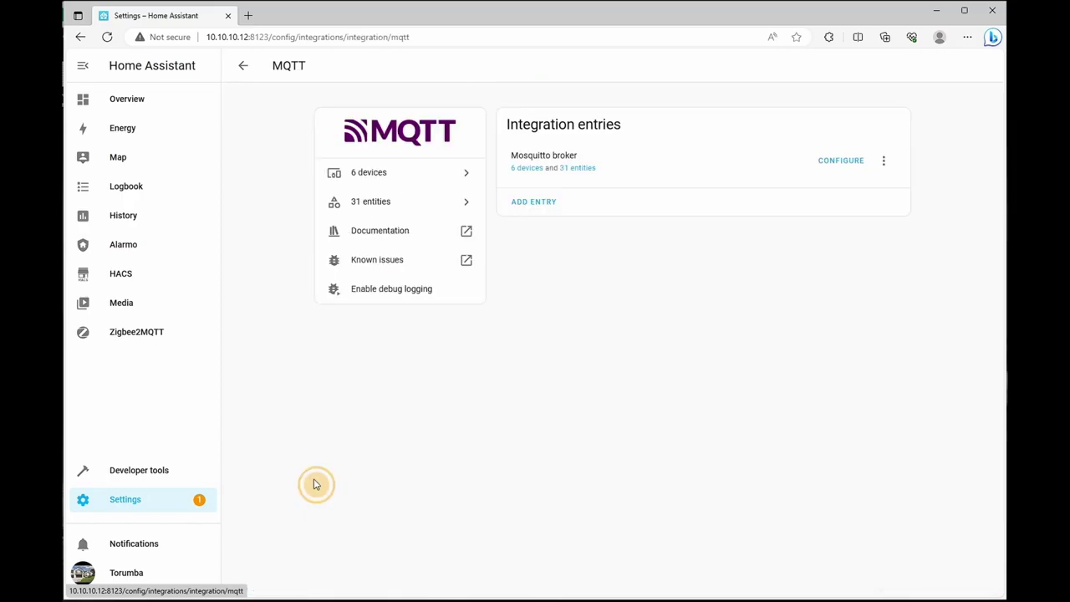
click(379, 175)
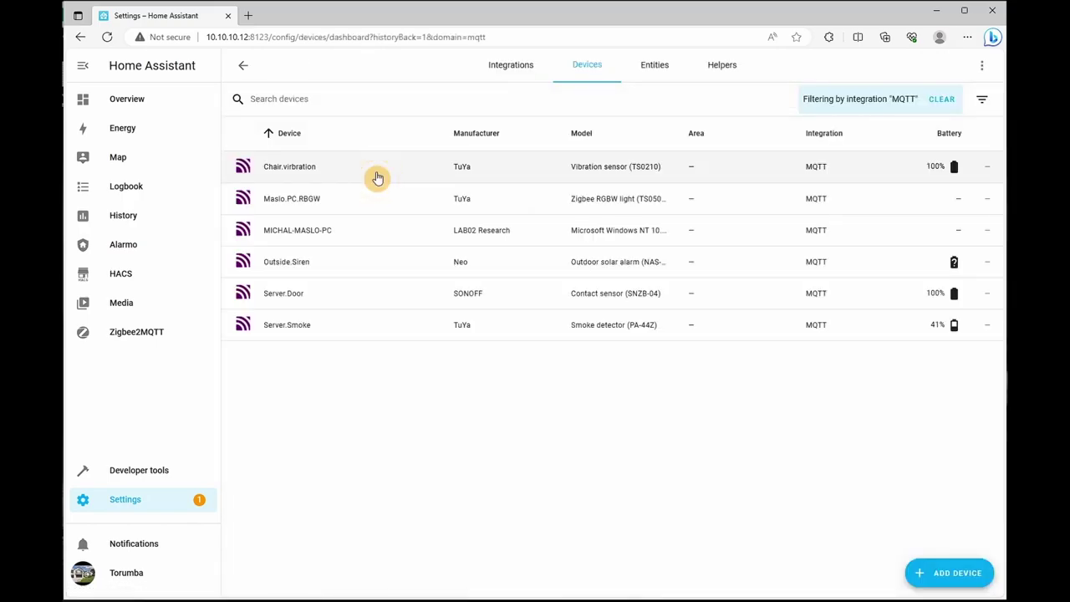
click(370, 235)
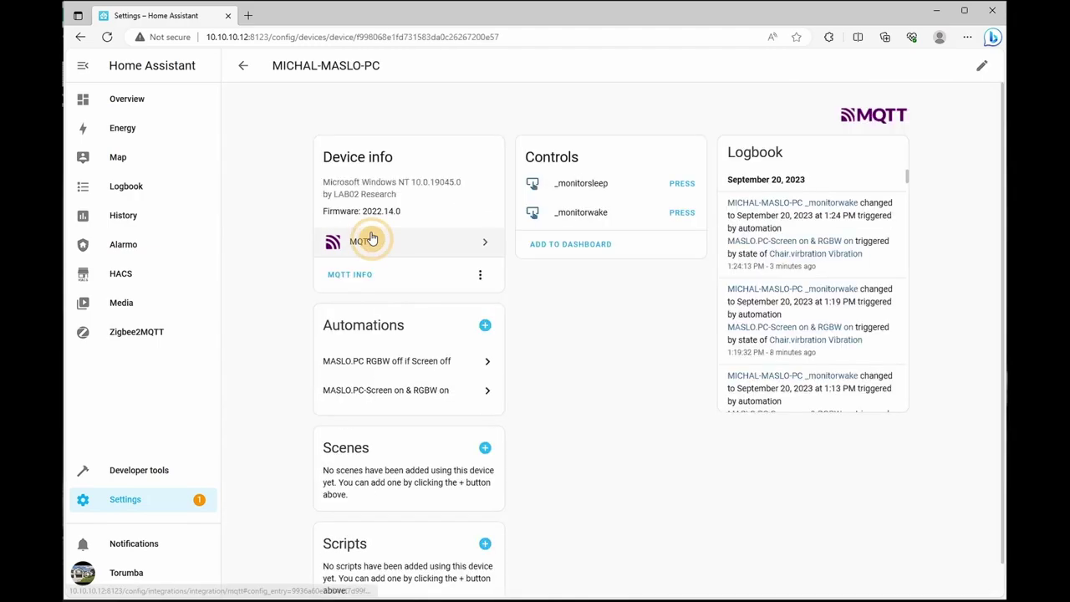